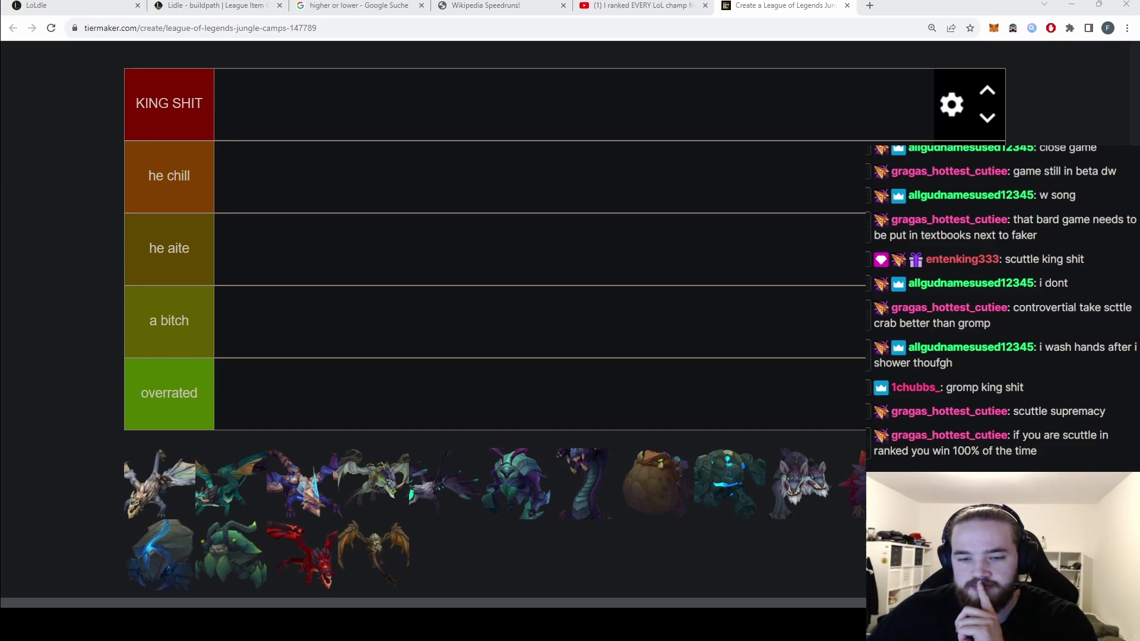
Place the brown sac camp in KING SHIT and the green Gromp camp in 'a bitch'.
mouse_move(657, 484)
left_mouse_down()
mouse_move(730, 199)
mouse_move(259, 104)
mouse_move(264, 113)
left_mouse_up()
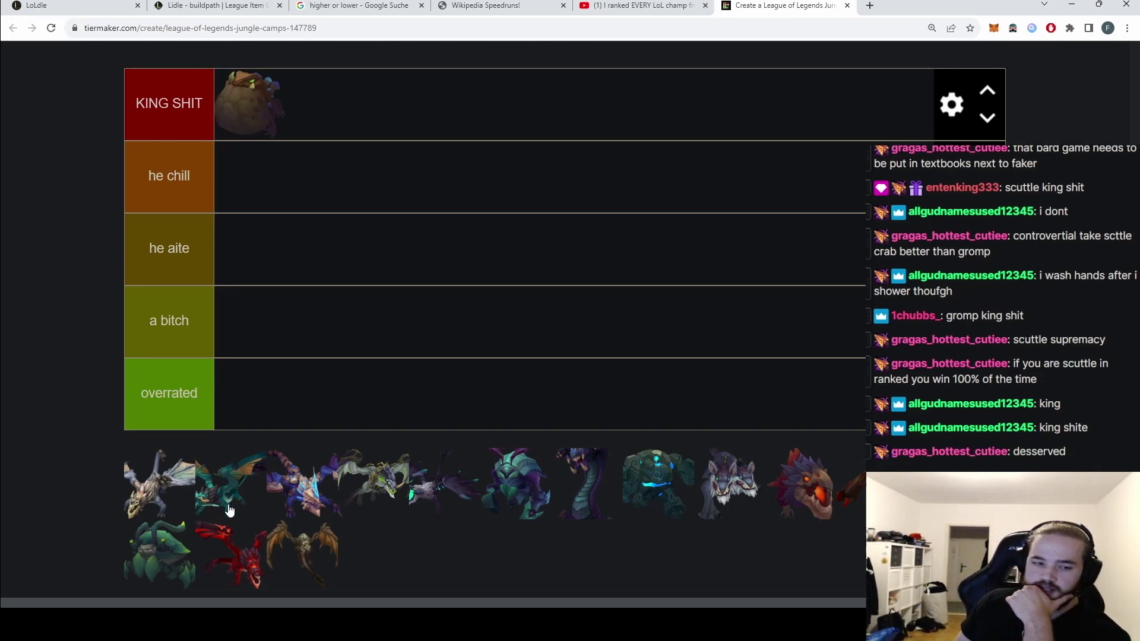
mouse_move(172, 549)
left_mouse_down()
mouse_move(173, 503)
mouse_move(390, 95)
mouse_move(338, 135)
mouse_move(265, 412)
mouse_move(196, 459)
mouse_move(148, 522)
mouse_move(153, 410)
mouse_move(268, 324)
left_mouse_up()
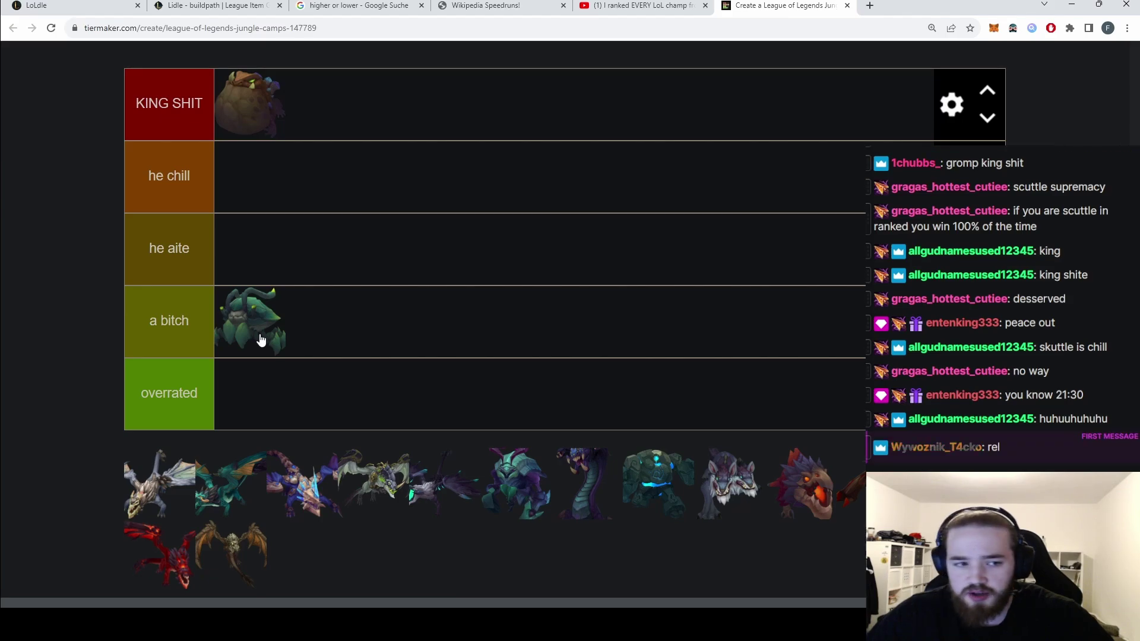
mouse_move(261, 339)
left_mouse_down()
mouse_move(255, 332)
mouse_move(249, 395)
mouse_move(260, 324)
left_mouse_up()
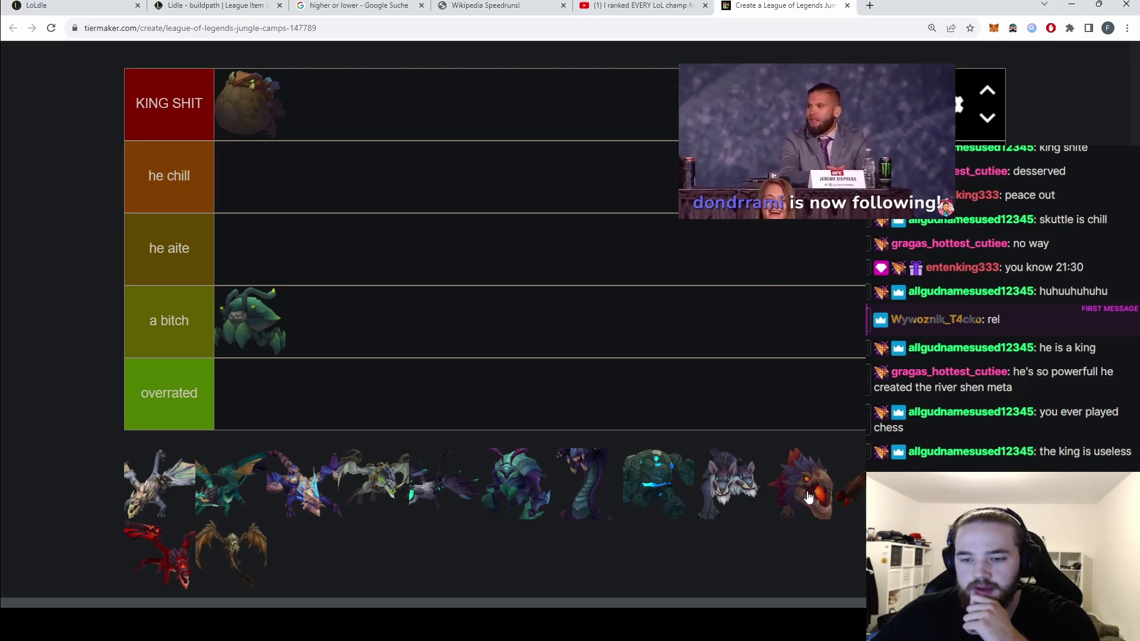
Add the orange-eyed monster to KING SHIT and the wolves camp to 'he aite'.
mouse_move(807, 496)
left_mouse_down()
mouse_move(757, 412)
mouse_move(494, 115)
left_mouse_up()
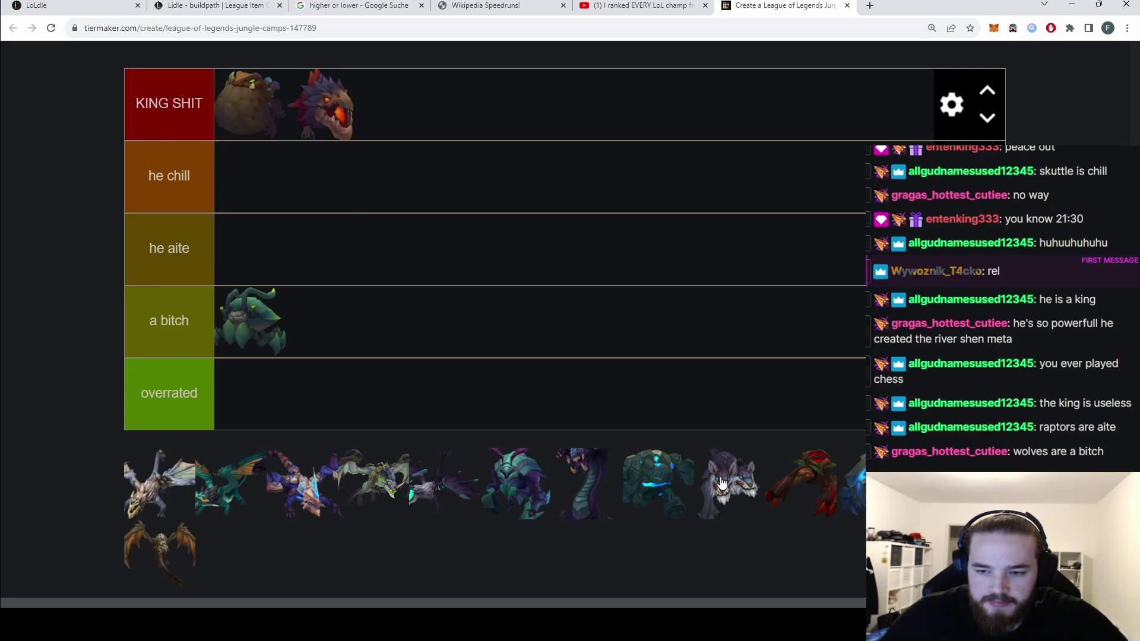
left_click_drag(723, 483, 369, 265)
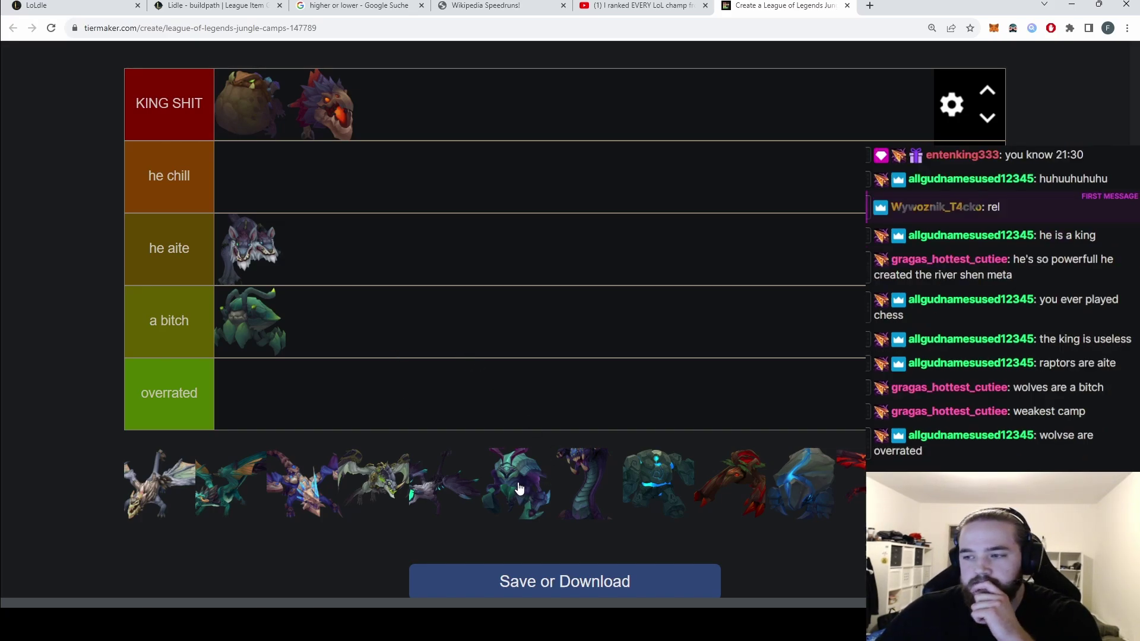
mouse_move(520, 488)
left_mouse_down()
mouse_move(580, 426)
mouse_move(523, 484)
mouse_move(517, 506)
mouse_move(491, 473)
mouse_move(523, 494)
mouse_move(490, 496)
mouse_move(506, 497)
left_mouse_up()
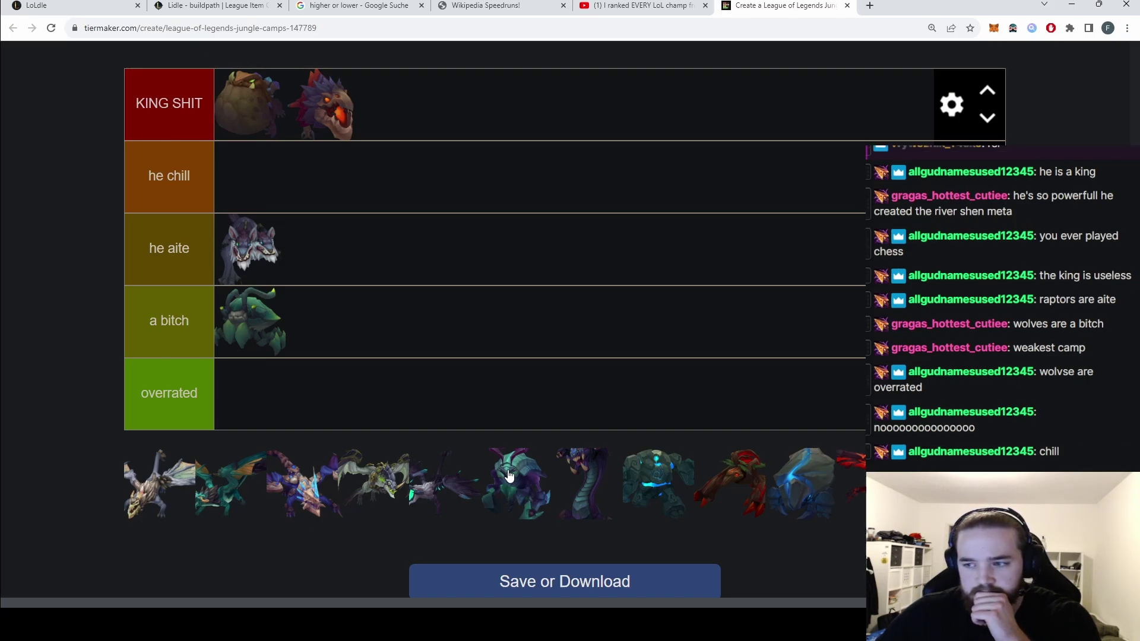
Put the armored camp in 'he chill' and the blue crystalline camp in 'overrated'.
left_click_drag(508, 475, 285, 174)
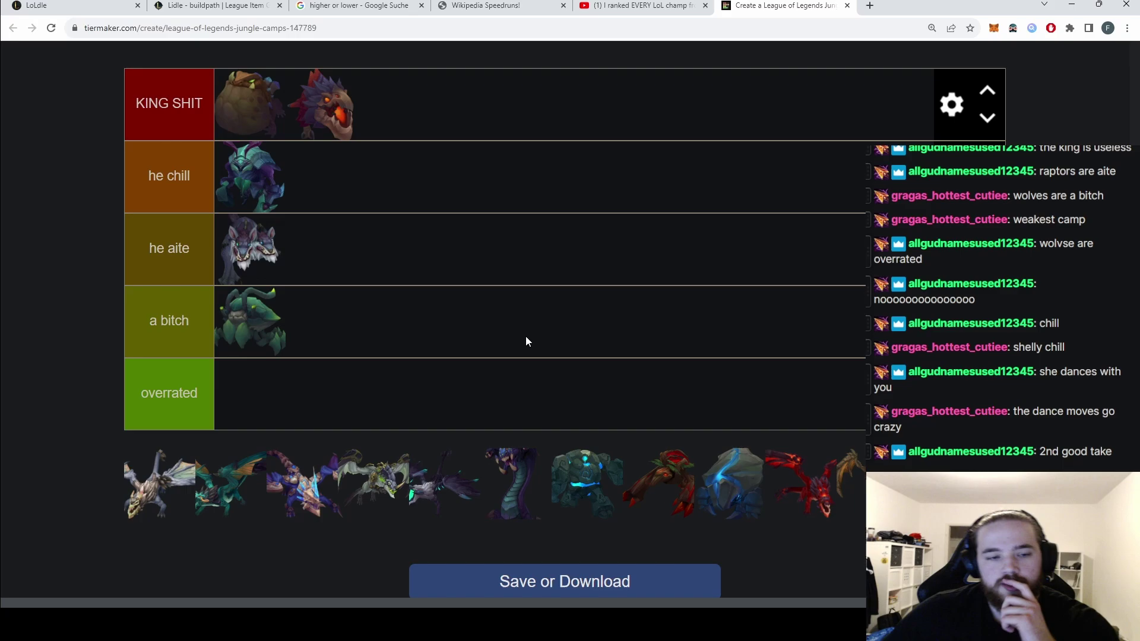
mouse_move(726, 498)
left_mouse_down()
mouse_move(675, 436)
mouse_move(529, 412)
mouse_move(257, 409)
left_mouse_up()
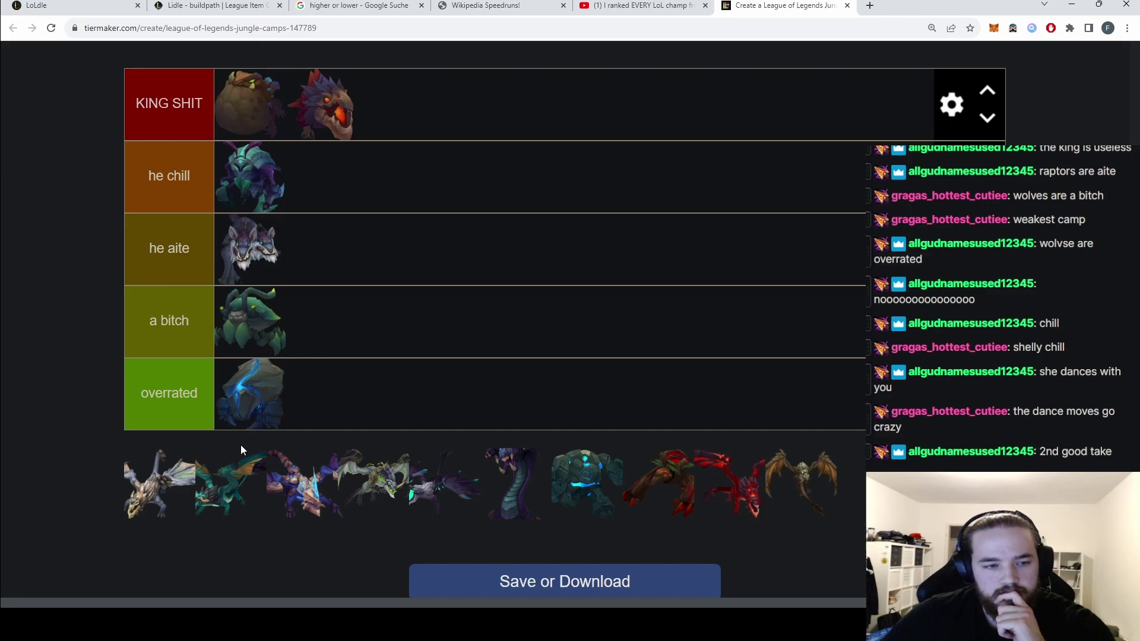
left_click_drag(259, 407, 333, 349)
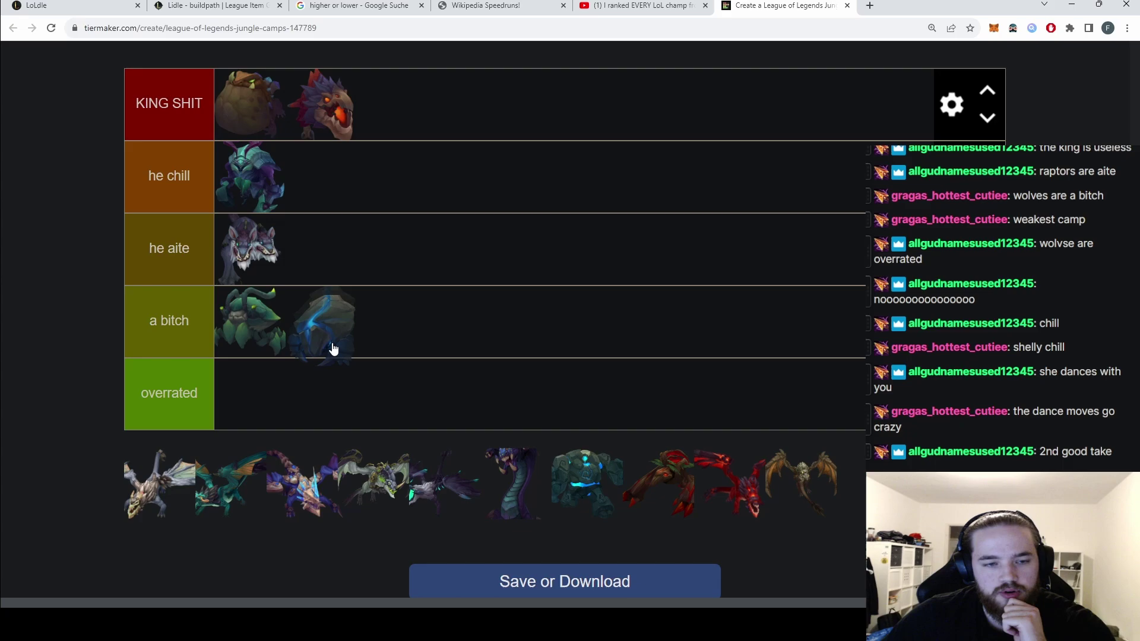
mouse_move(334, 349)
left_mouse_down()
mouse_move(292, 398)
mouse_move(305, 364)
mouse_move(252, 416)
left_mouse_up()
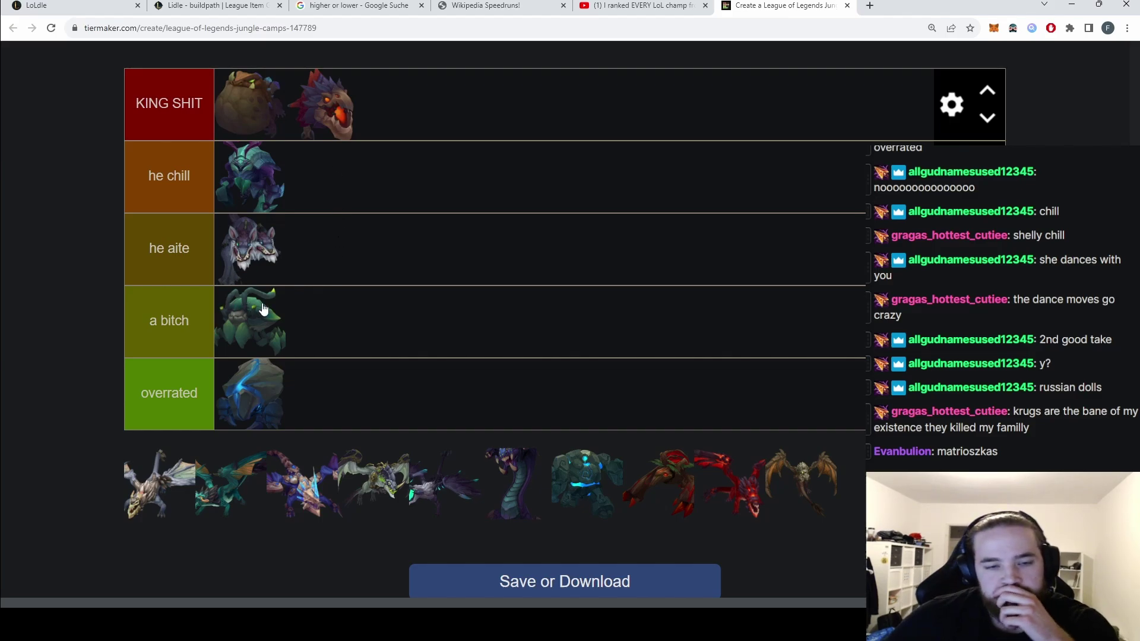
Place the dark purple winged creature in 'he chill' and the green dragon in 'a bitch'.
mouse_move(447, 496)
left_mouse_down()
mouse_move(392, 193)
mouse_move(374, 205)
left_mouse_up()
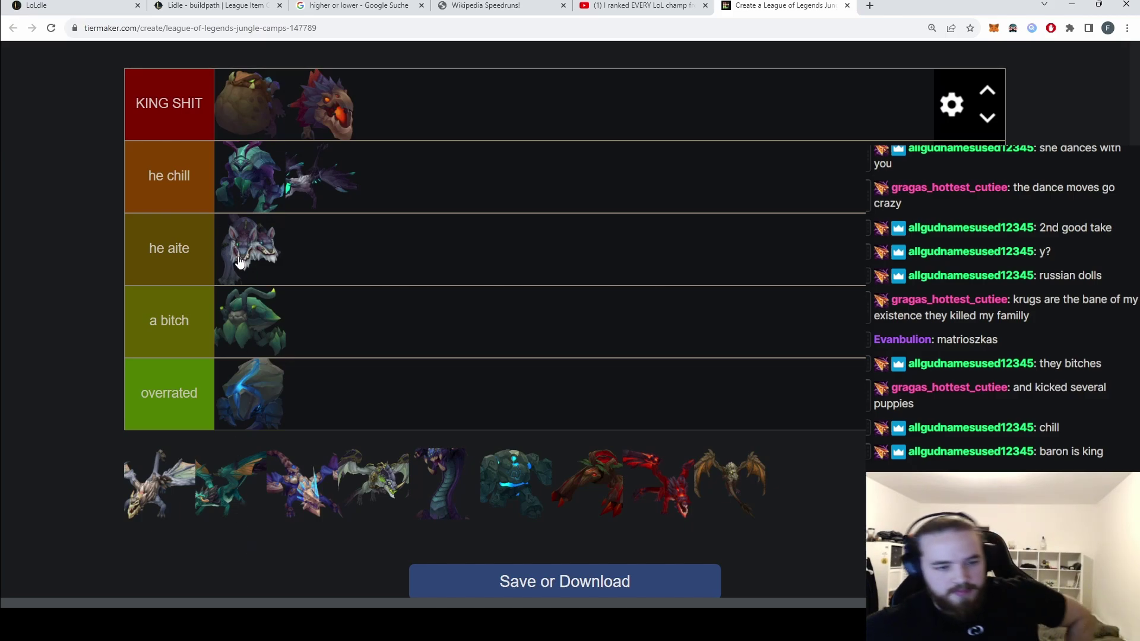
mouse_move(225, 493)
left_mouse_down()
mouse_move(297, 323)
mouse_move(354, 330)
left_mouse_up()
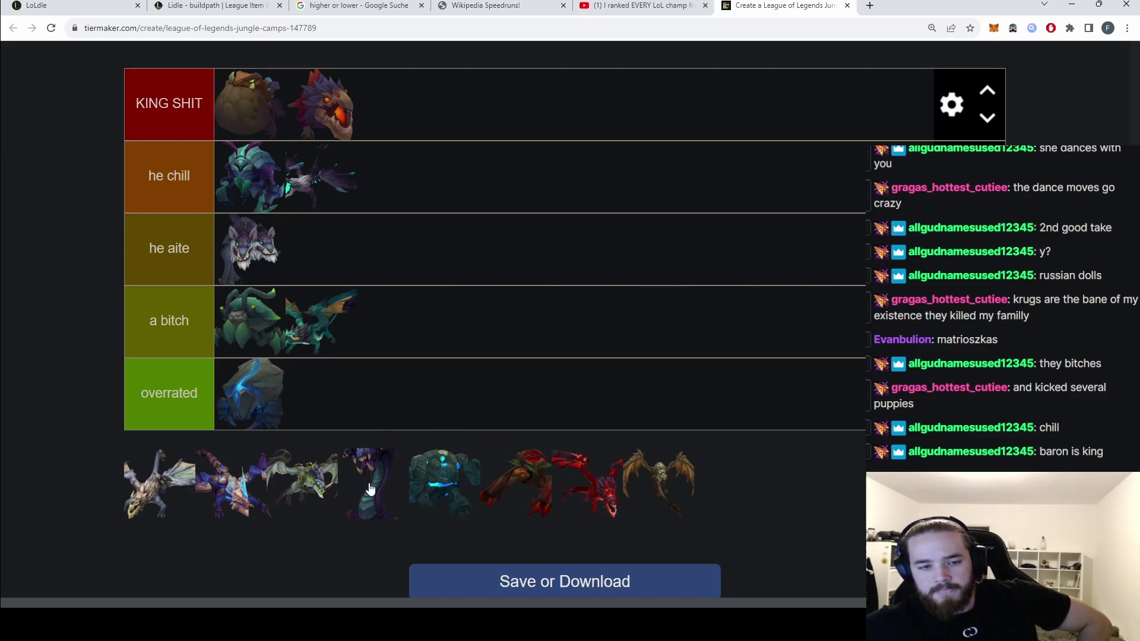
left_click_drag(369, 488, 366, 458)
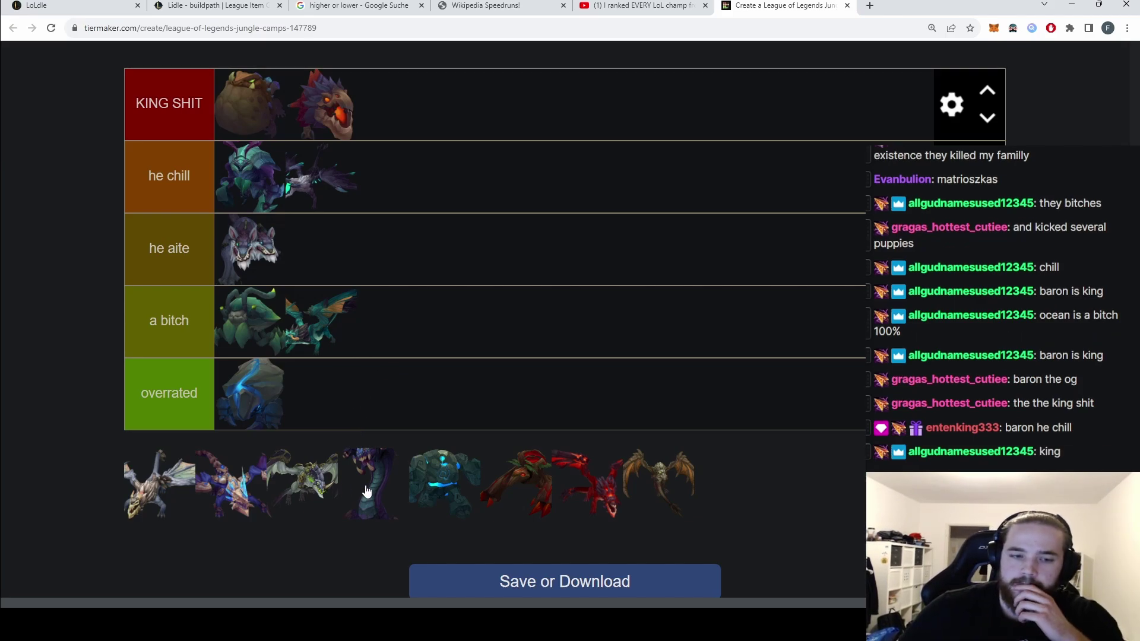
Put the serpent in 'he aite', the blue golem in 'a bitch', and the red creature in 'he chill'.
mouse_move(366, 490)
left_mouse_down()
mouse_move(364, 220)
mouse_move(340, 255)
mouse_move(260, 254)
left_mouse_up()
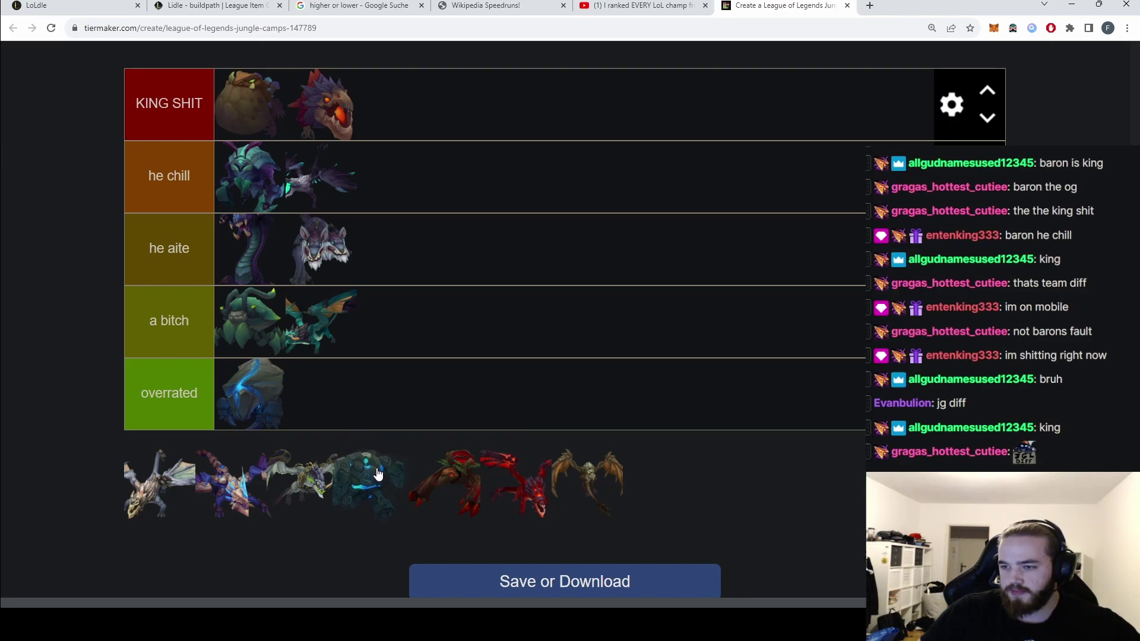
mouse_move(377, 473)
left_mouse_down()
mouse_move(394, 318)
mouse_move(422, 331)
left_mouse_up()
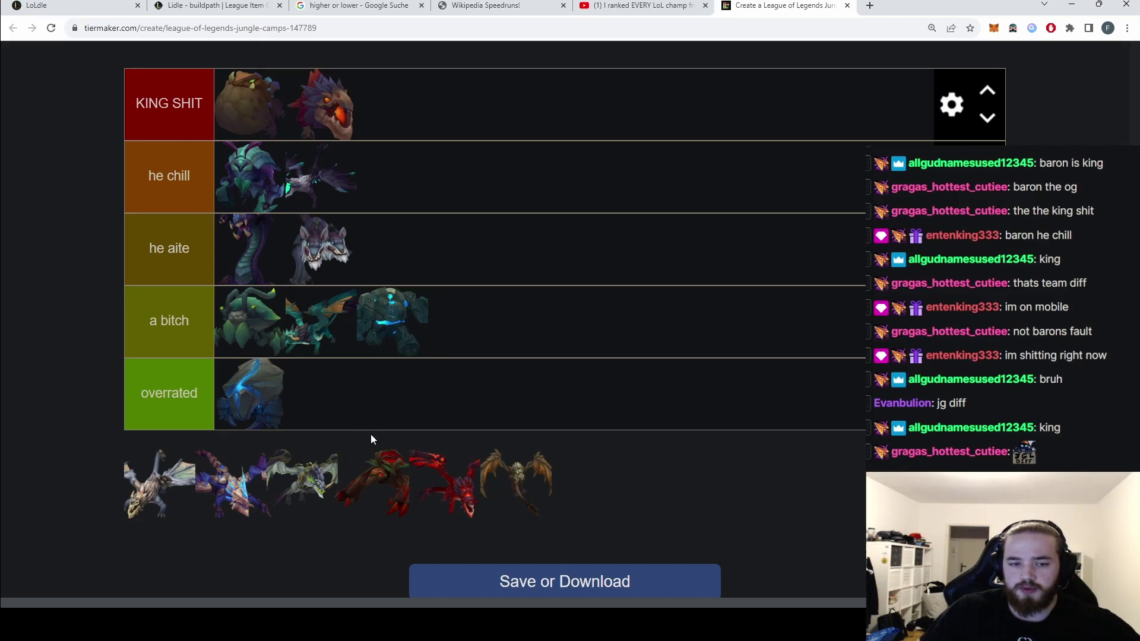
mouse_move(374, 466)
left_mouse_down()
mouse_move(316, 178)
mouse_move(412, 183)
mouse_move(448, 172)
left_mouse_up()
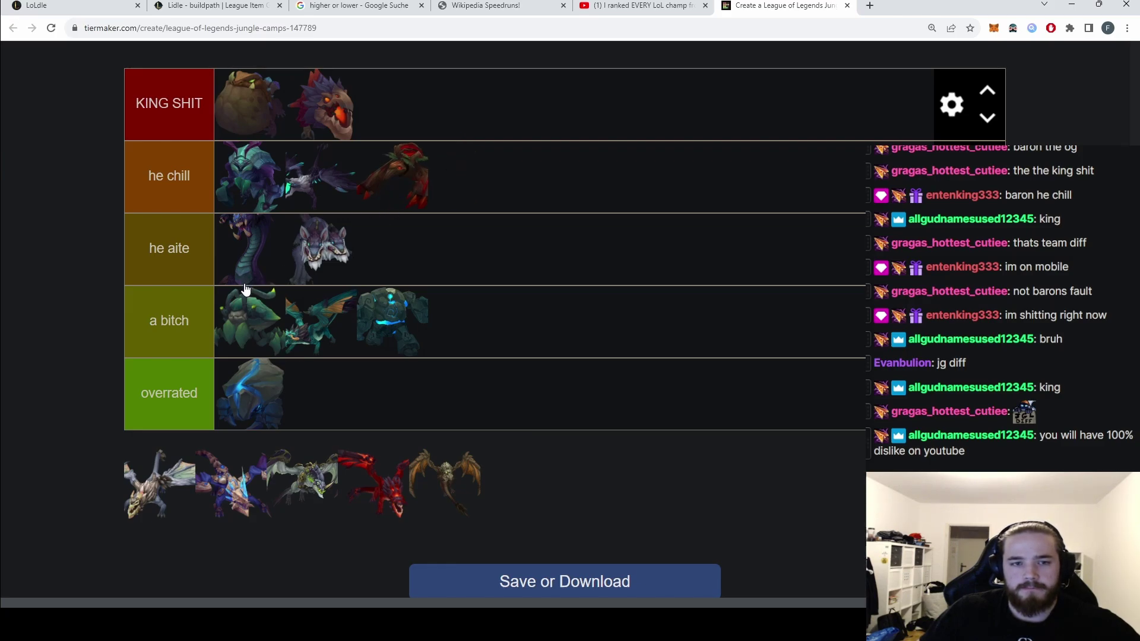
Adjust the serpent's spot and add the purple armored dragon to 'he aite'.
mouse_move(273, 256)
left_mouse_down()
mouse_move(451, 190)
mouse_move(252, 254)
mouse_move(266, 273)
mouse_move(457, 198)
mouse_move(394, 204)
mouse_move(249, 261)
left_mouse_up()
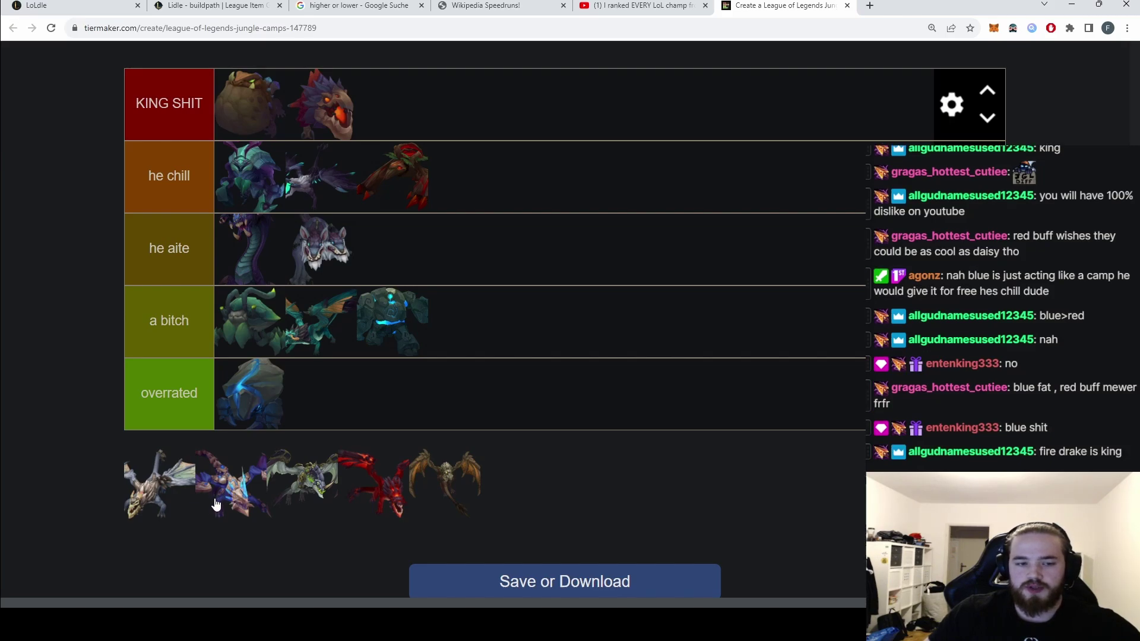
left_click_drag(221, 504, 450, 254)
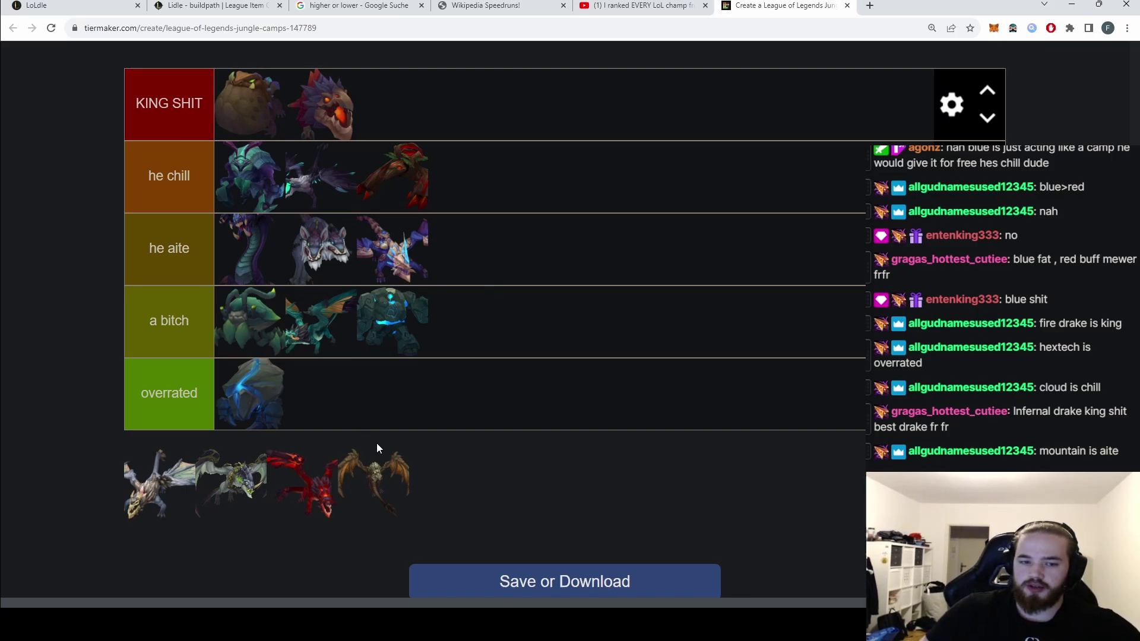
Place the remaining drakes: brown and red in 'he chill', green in 'overrated', grey in 'a bitch'.
left_click_drag(380, 484, 503, 177)
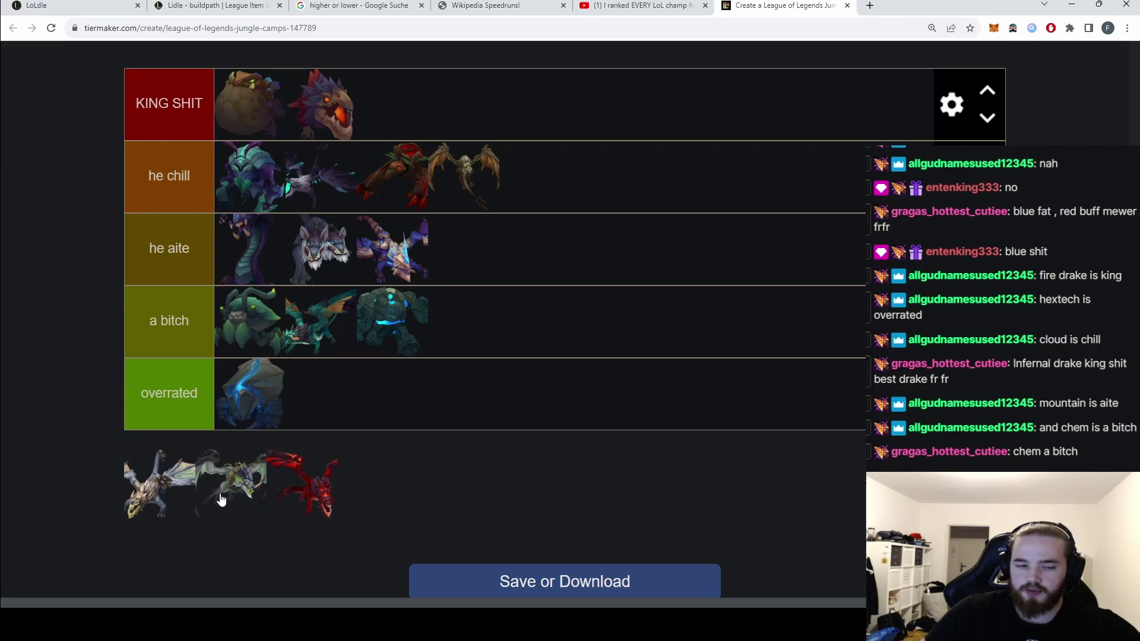
left_click_drag(227, 495, 350, 413)
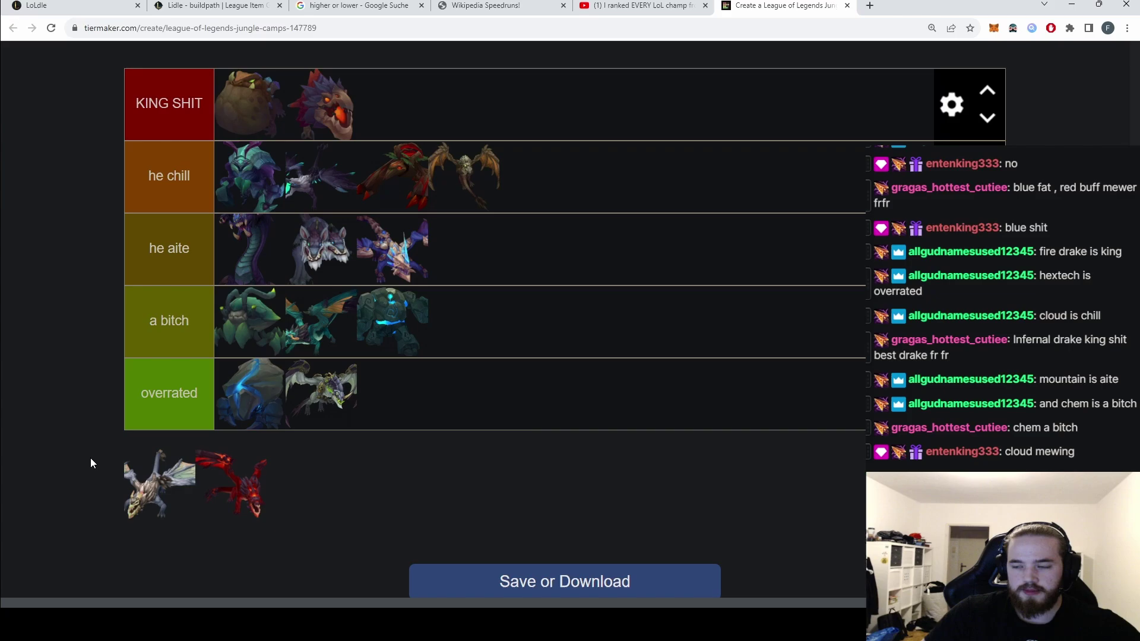
mouse_move(173, 496)
left_mouse_down()
mouse_move(458, 318)
mouse_move(475, 323)
left_mouse_up()
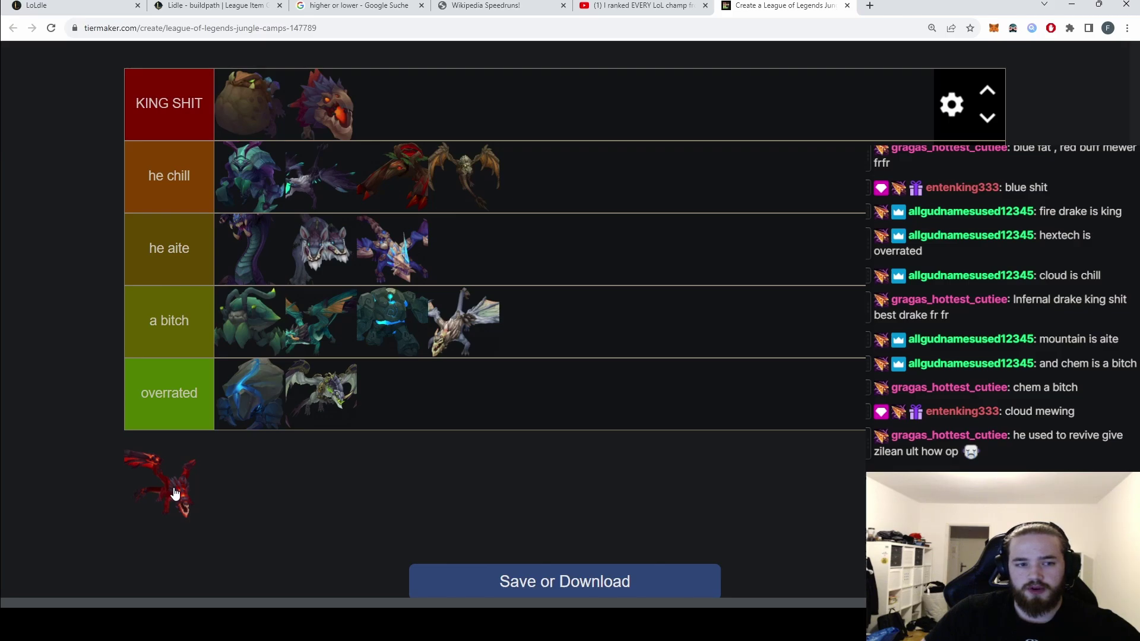
mouse_move(177, 493)
left_mouse_down()
mouse_move(463, 279)
mouse_move(492, 225)
mouse_move(550, 204)
left_mouse_up()
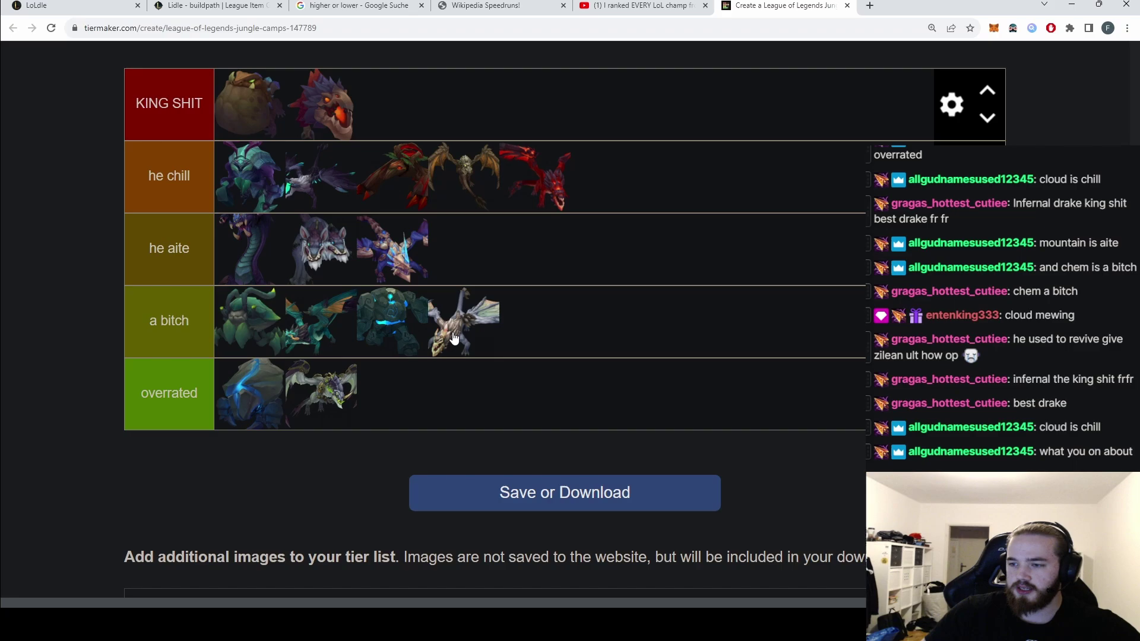
Promote the grey dragon and golem to 'he aite' and the blue creature to KING SHIT.
scroll(473, 342, "up", 1)
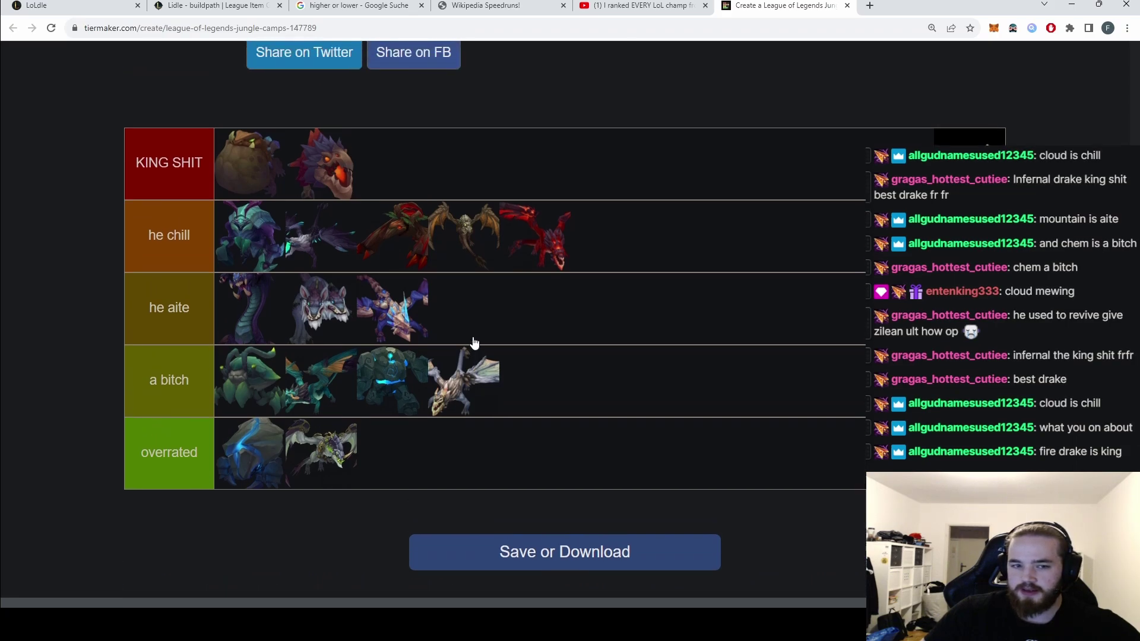
mouse_move(471, 372)
left_mouse_down()
mouse_move(487, 303)
mouse_move(469, 374)
mouse_move(446, 392)
left_mouse_up()
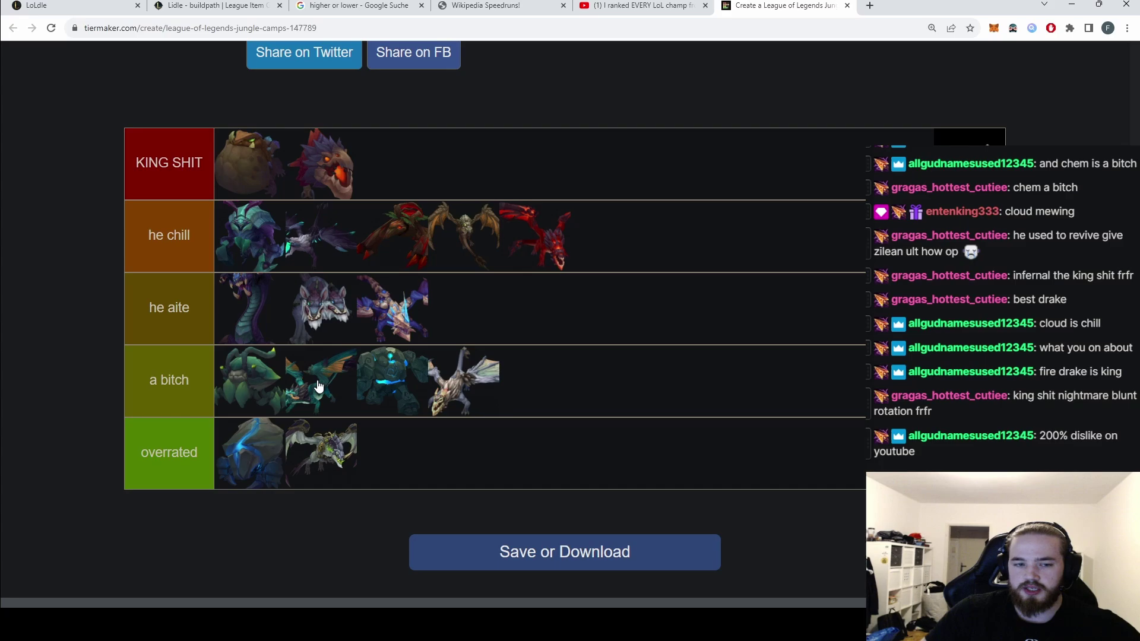
left_click_drag(445, 361, 469, 312)
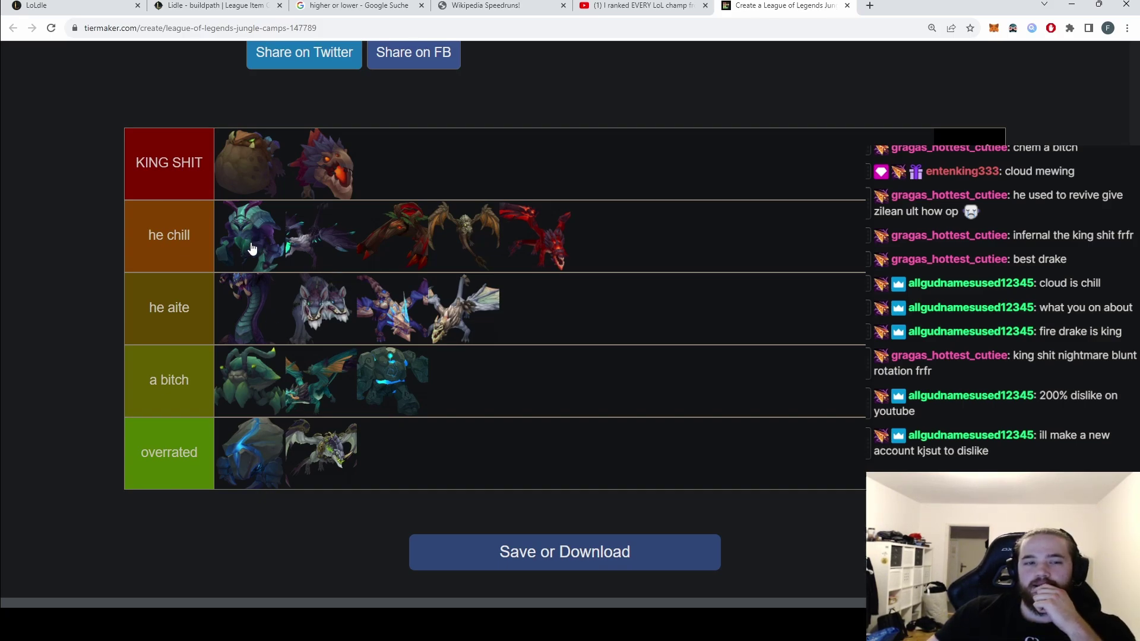
mouse_move(251, 248)
left_mouse_down()
mouse_move(332, 190)
mouse_move(394, 166)
left_mouse_up()
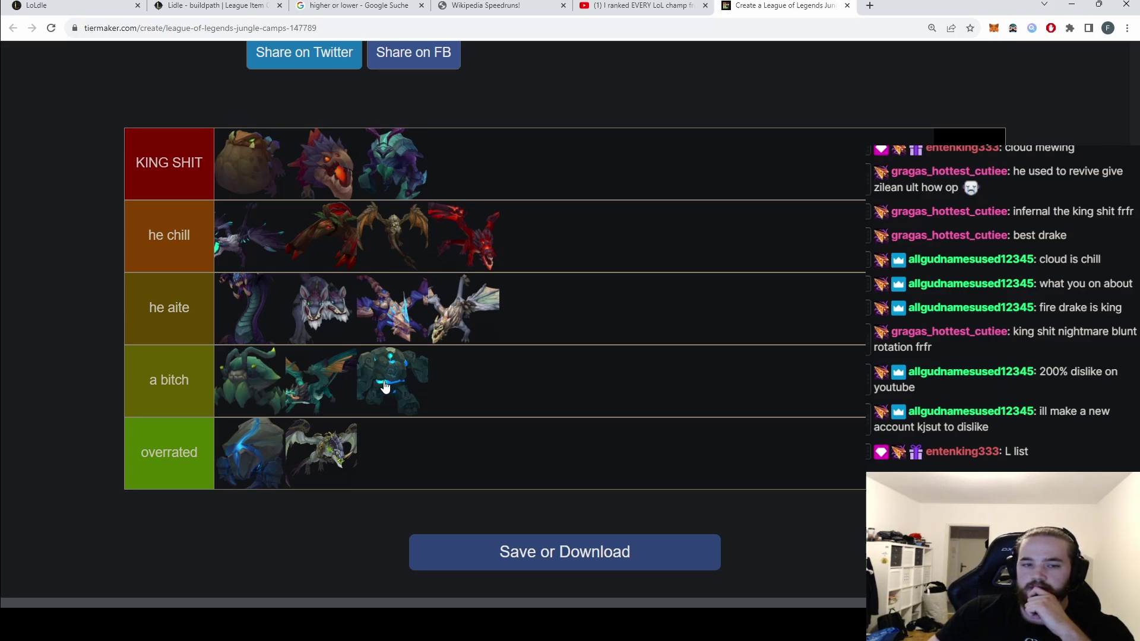
mouse_move(384, 387)
left_mouse_down()
mouse_move(496, 369)
mouse_move(584, 326)
left_mouse_up()
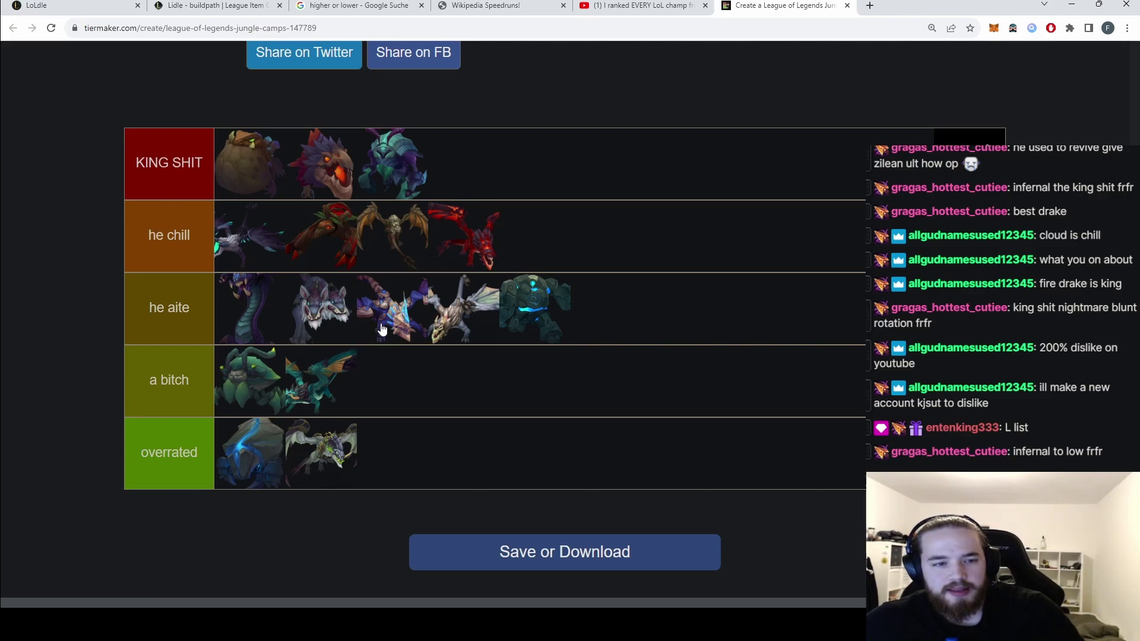
Demote the purple dragon to 'overrated', ordered purple dragon, grey dragon, then blue golem.
mouse_move(393, 316)
left_mouse_down()
mouse_move(394, 442)
mouse_move(474, 309)
mouse_move(572, 303)
mouse_move(548, 301)
mouse_move(403, 451)
mouse_move(457, 375)
mouse_move(398, 385)
mouse_move(402, 451)
left_mouse_up()
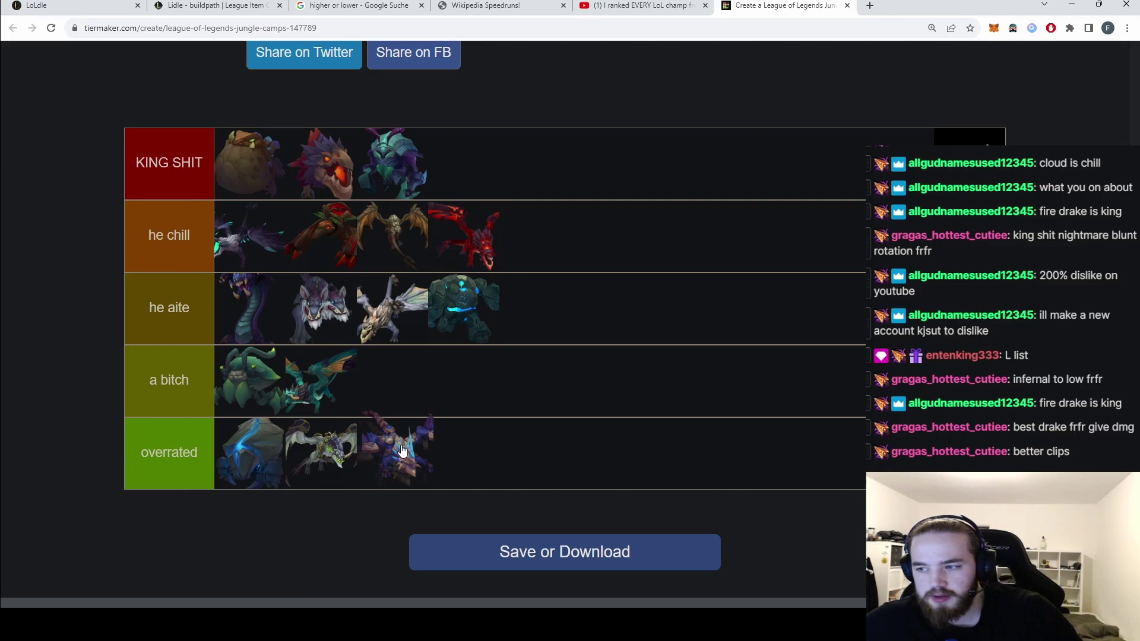
left_click_drag(402, 451, 552, 320)
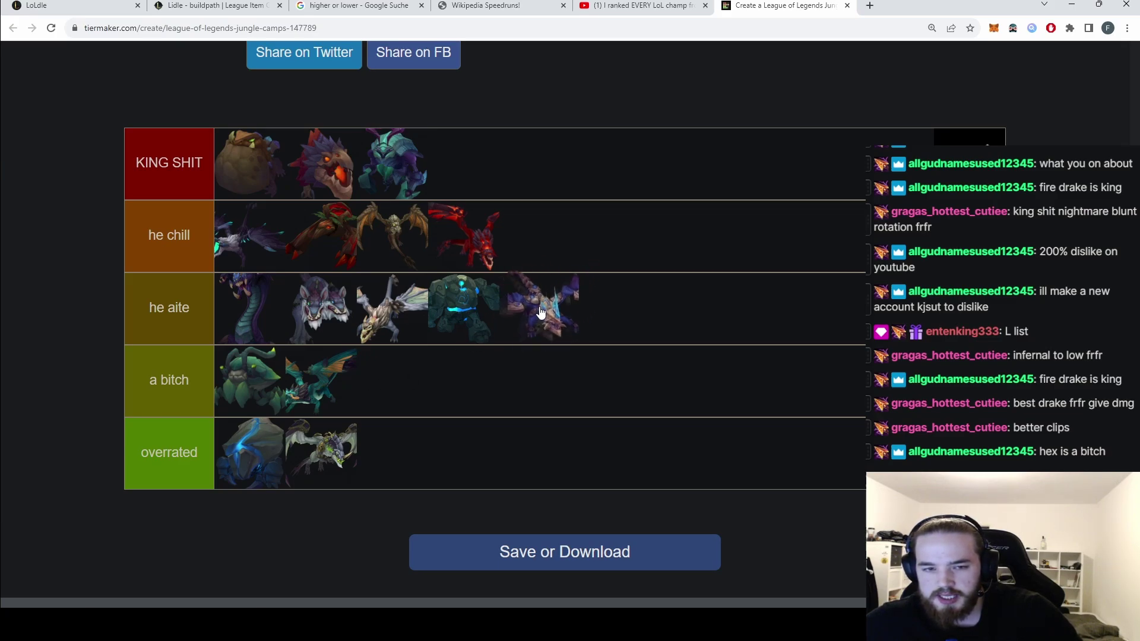
mouse_move(509, 343)
left_mouse_down()
mouse_move(467, 375)
mouse_move(236, 378)
mouse_move(504, 384)
mouse_move(464, 439)
mouse_move(620, 291)
mouse_move(581, 320)
left_mouse_up()
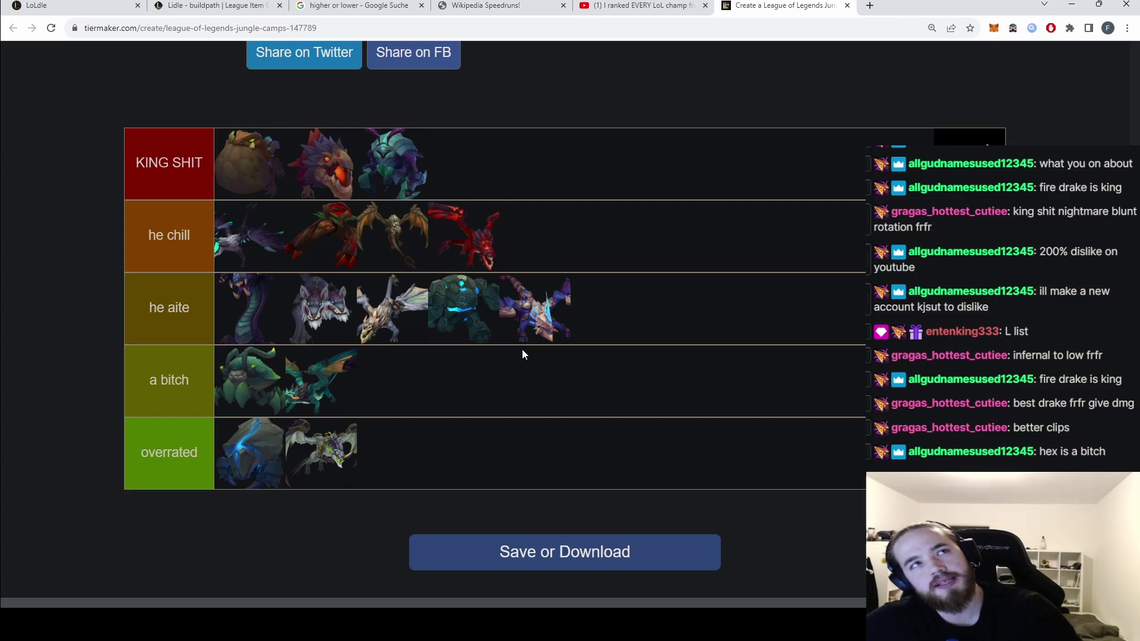
mouse_move(536, 338)
left_mouse_down()
mouse_move(471, 454)
mouse_move(372, 473)
left_mouse_up()
left_click_drag(262, 469, 356, 460)
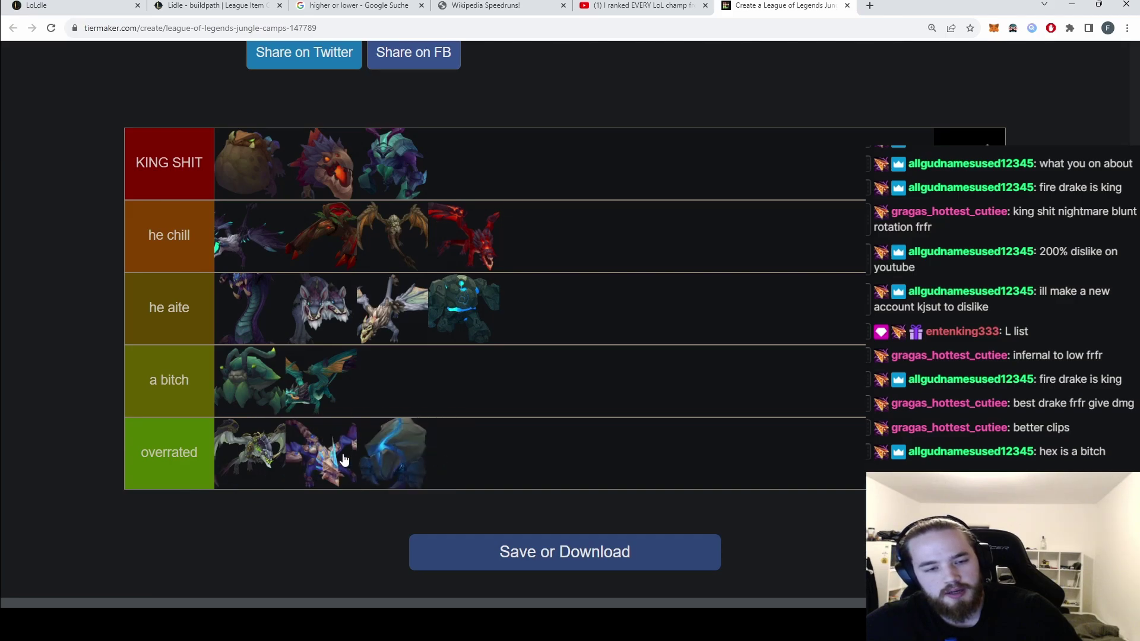
left_click_drag(276, 462, 330, 469)
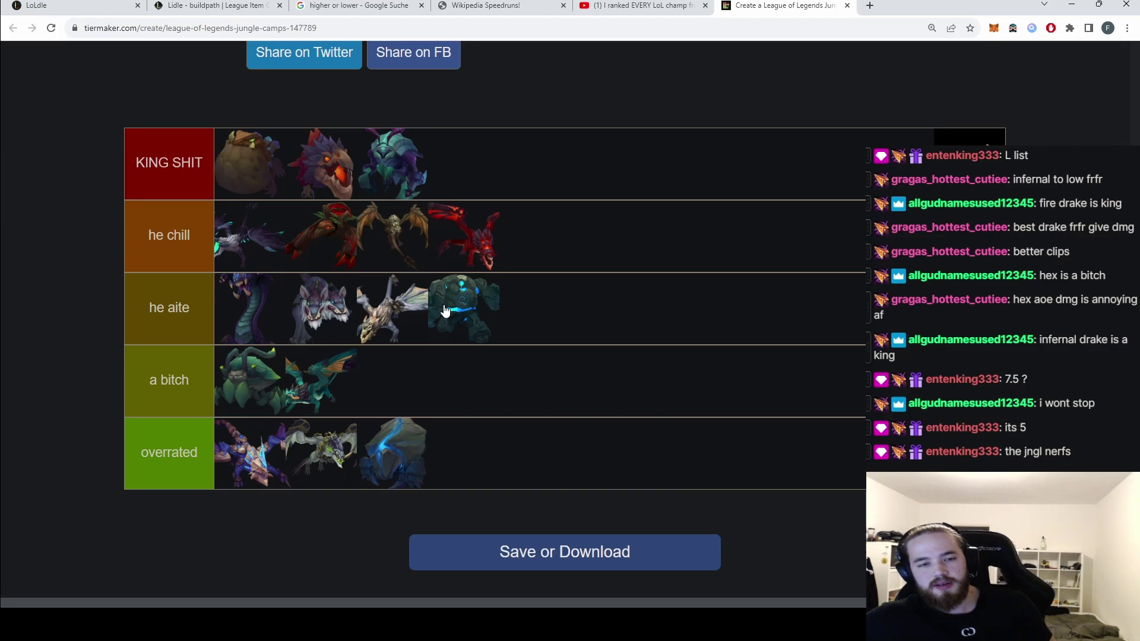
Move the red-brown drake into 'he aite' and the blue golem into 'he chill'.
scroll(1034, 287, "up", 10)
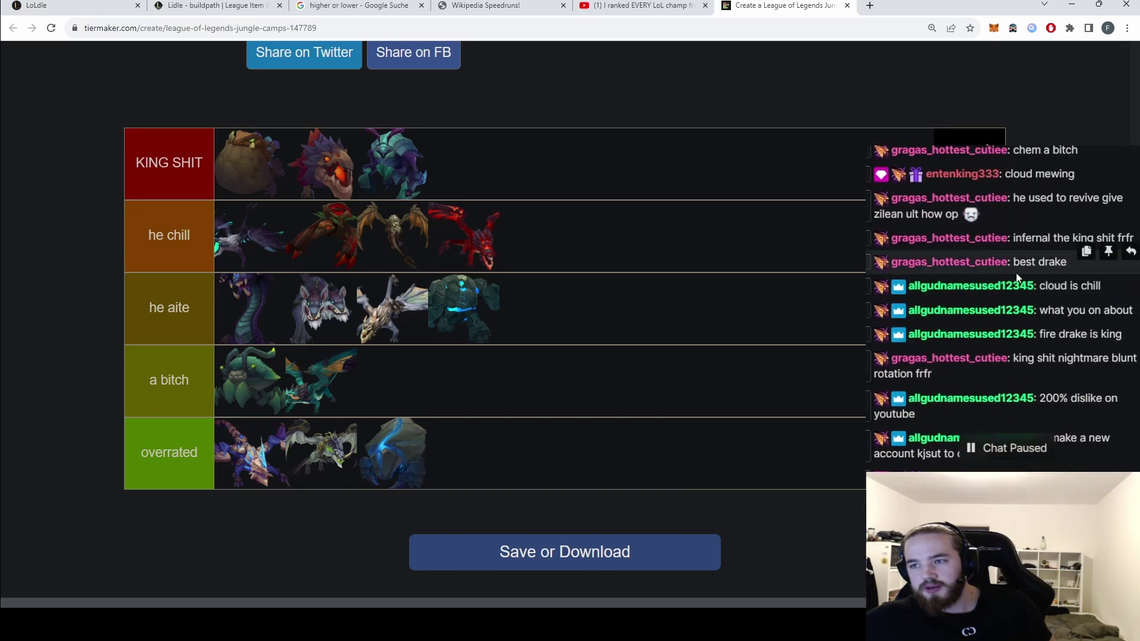
scroll(1034, 287, "up", 10)
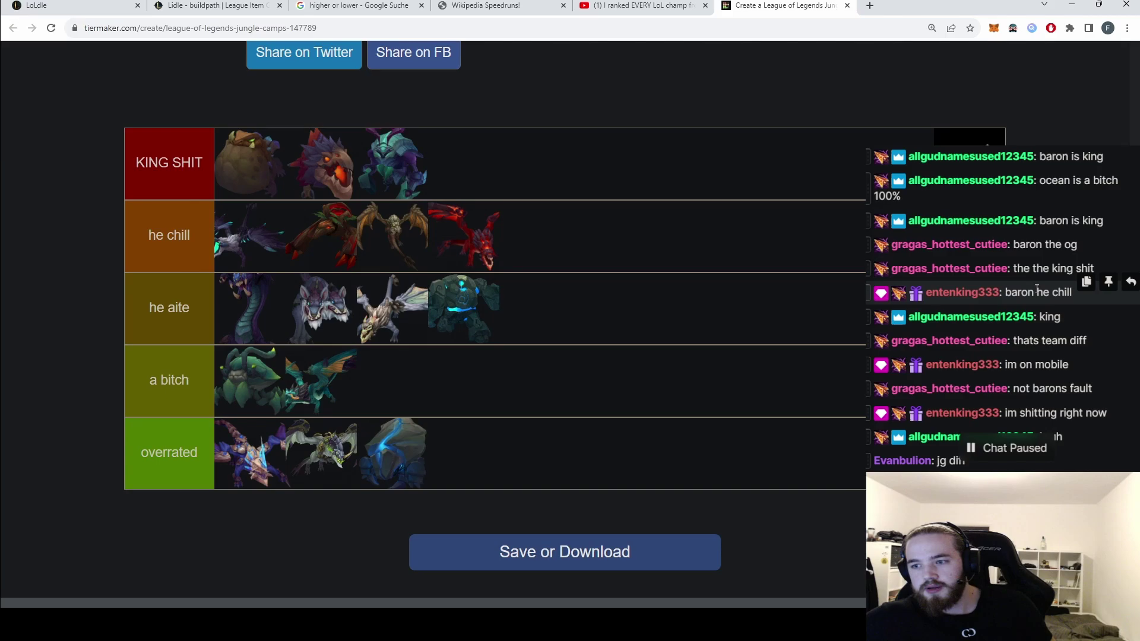
scroll(1036, 291, "up", 3)
scroll(1036, 295, "up", 15)
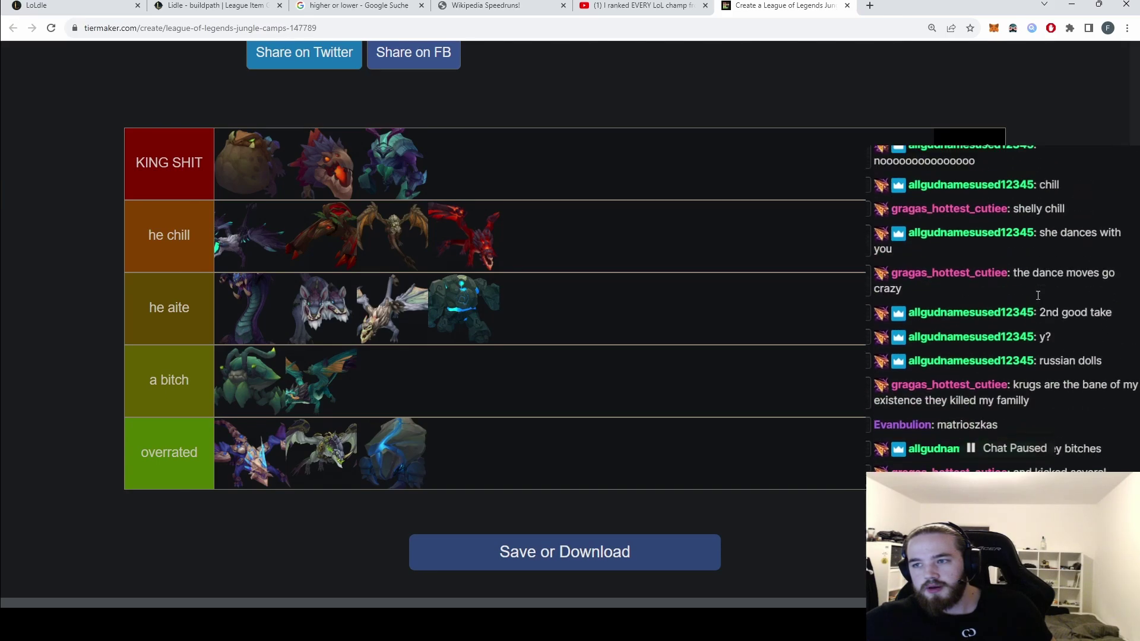
scroll(1038, 302, "up", 8)
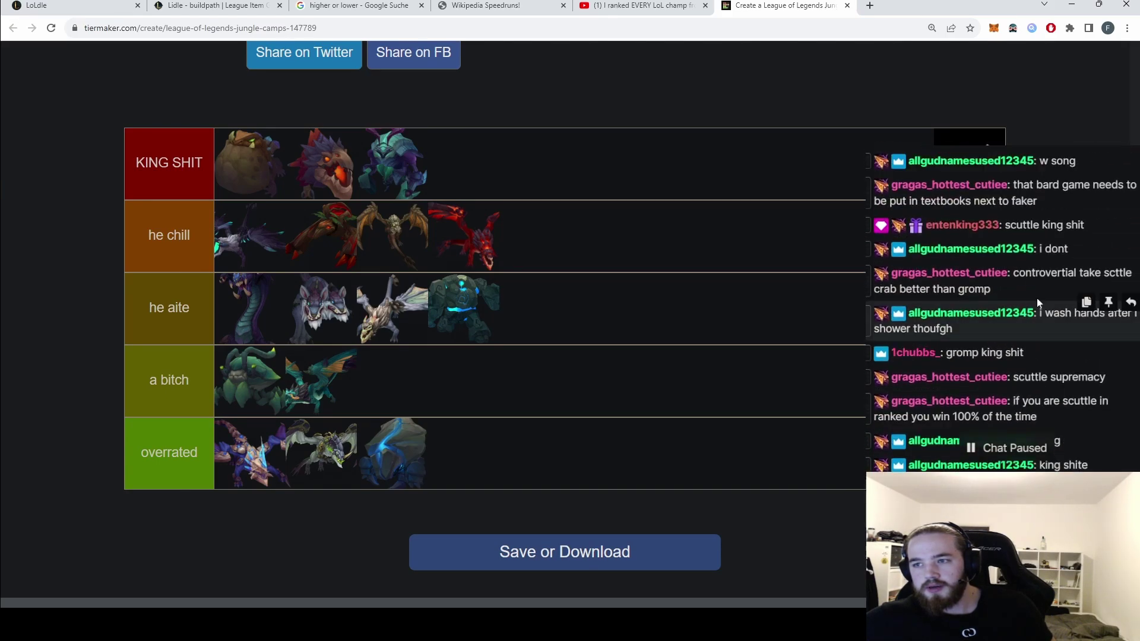
scroll(1038, 300, "down", 12)
scroll(1038, 299, "down", 15)
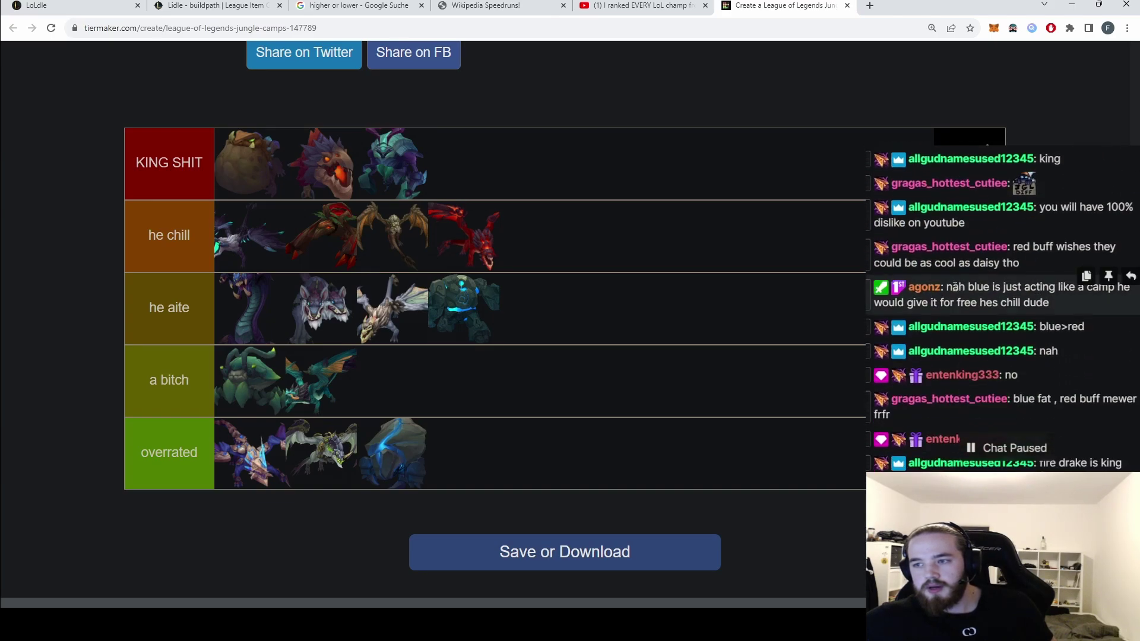
mouse_move(952, 287)
left_mouse_down()
mouse_move(1066, 301)
mouse_move(1098, 287)
mouse_move(945, 302)
mouse_move(1003, 298)
left_mouse_up()
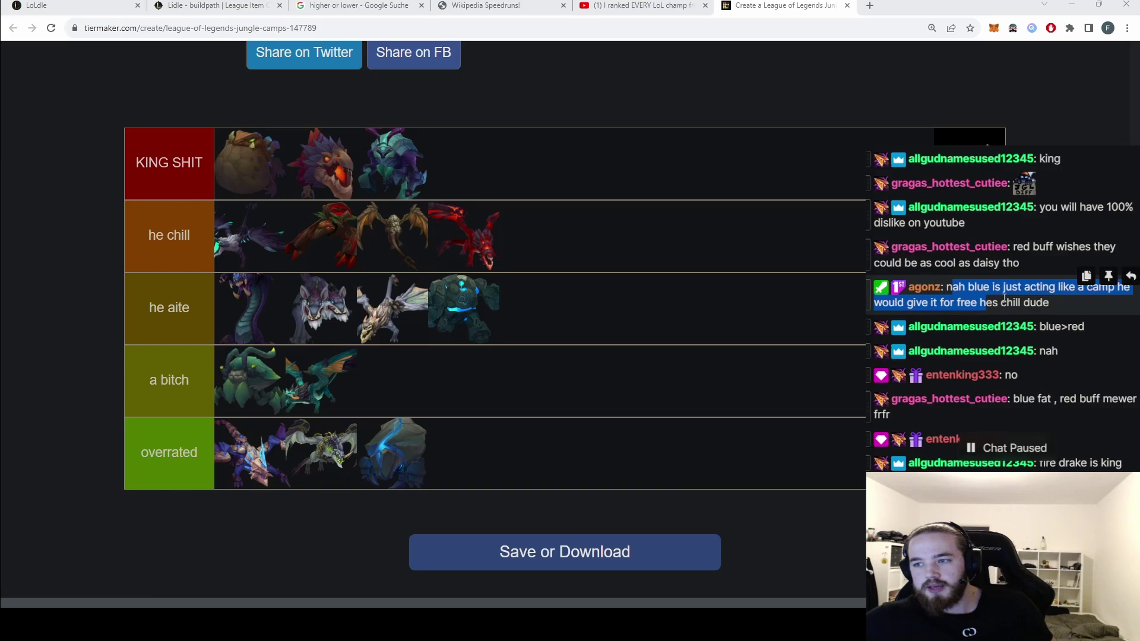
left_click(999, 296)
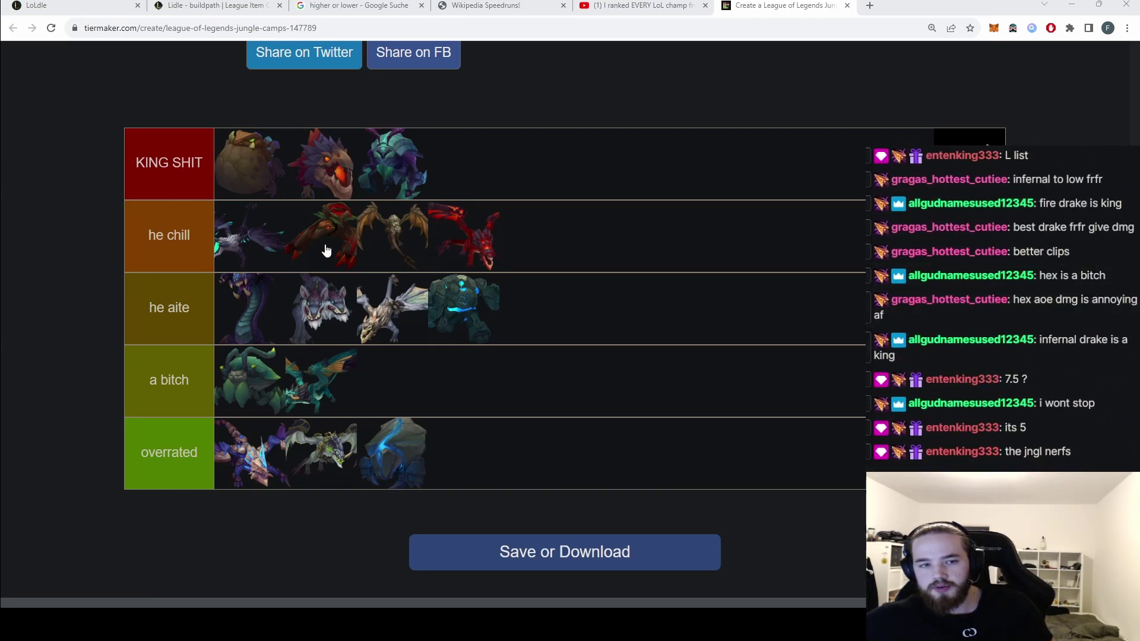
left_click_drag(326, 250, 327, 254)
mouse_move(469, 303)
left_mouse_down()
mouse_move(526, 297)
mouse_move(534, 237)
left_mouse_up()
left_click_drag(330, 251, 544, 321)
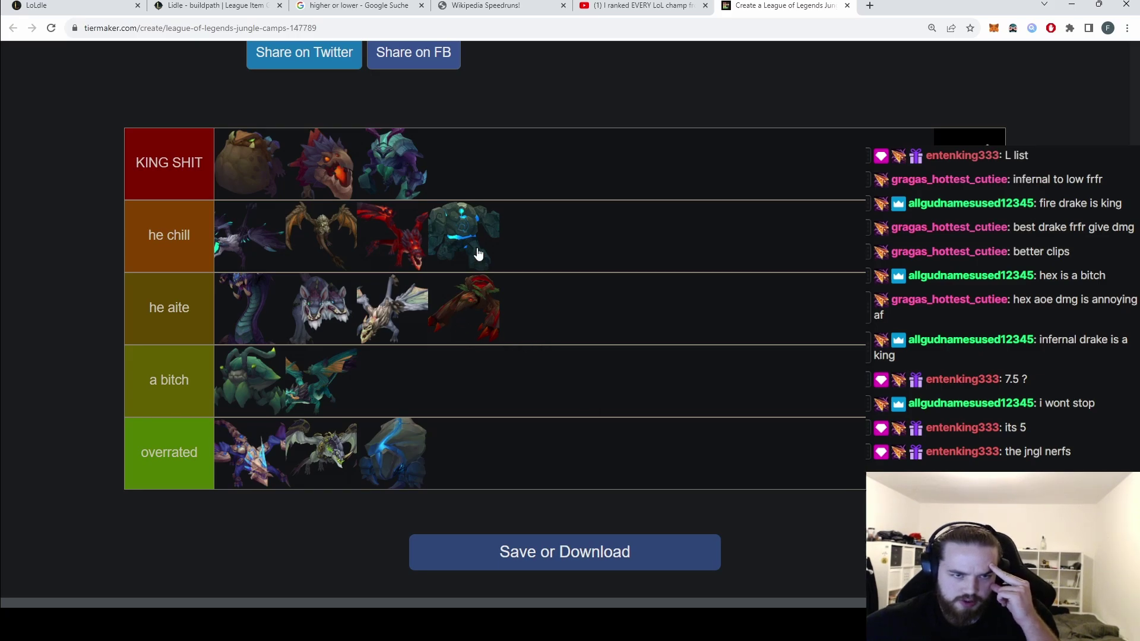
Reorder 'he chill': stone golem second, red drake after it, dark purple drake last.
mouse_move(473, 253)
left_mouse_down()
mouse_move(267, 247)
mouse_move(297, 249)
left_mouse_up()
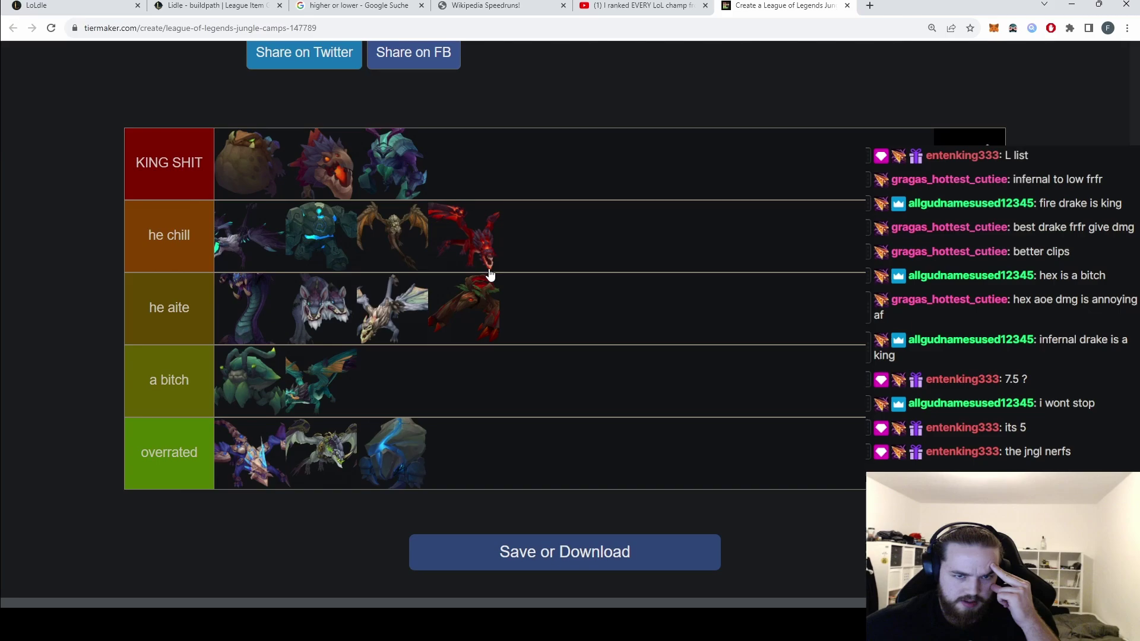
mouse_move(326, 252)
left_mouse_down()
mouse_move(559, 241)
mouse_move(549, 237)
left_mouse_up()
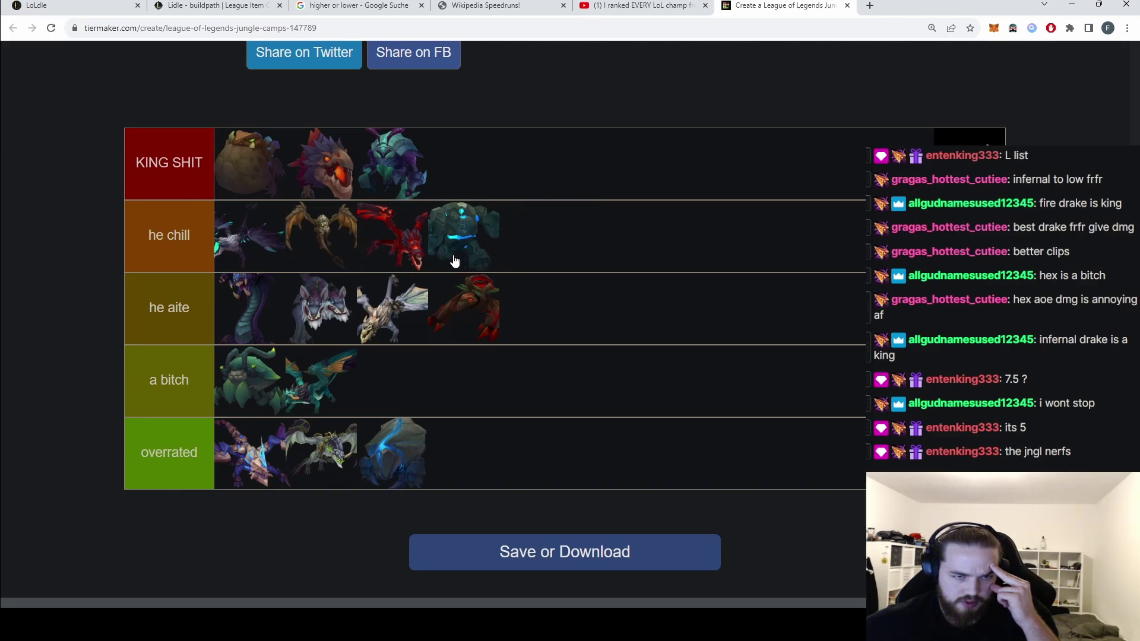
mouse_move(417, 260)
left_mouse_down()
mouse_move(501, 247)
mouse_move(475, 257)
left_mouse_up()
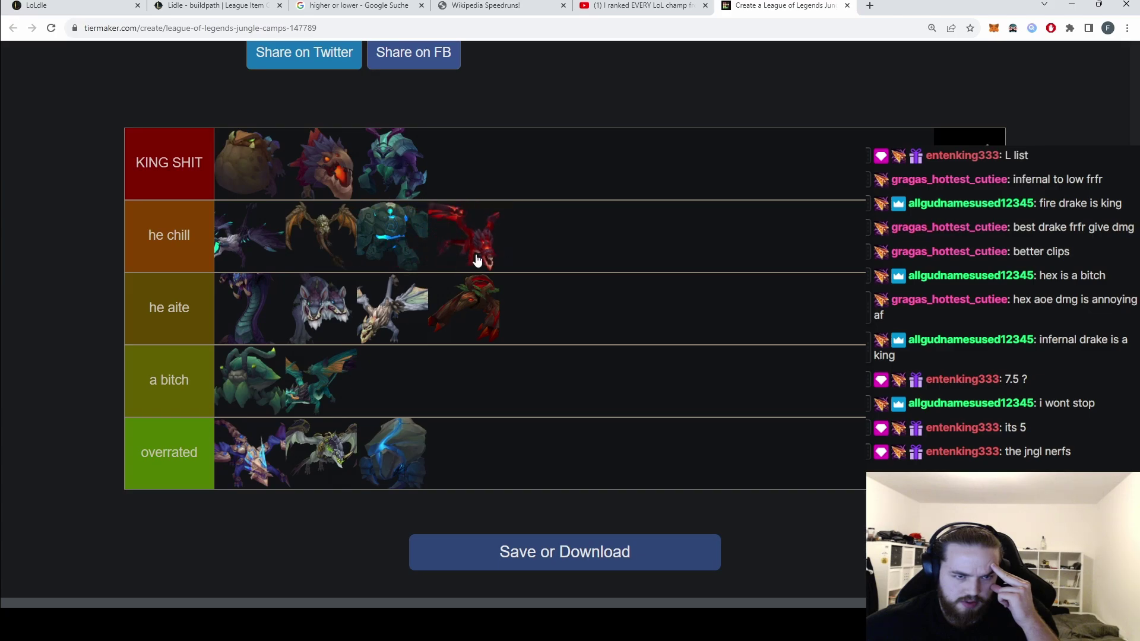
mouse_move(257, 255)
left_mouse_down()
mouse_move(574, 257)
mouse_move(550, 315)
mouse_move(477, 250)
left_mouse_up()
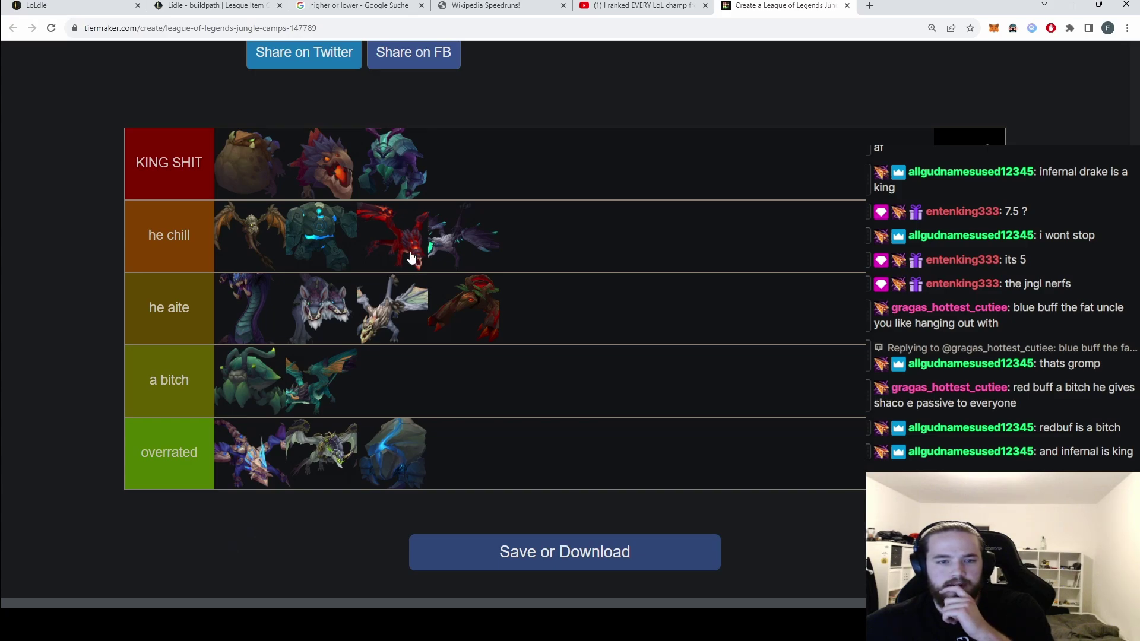
Drag the red drake to the front of he chill and drop the red camp into a bitch.
triple_click(169, 162)
left_click(82, 287)
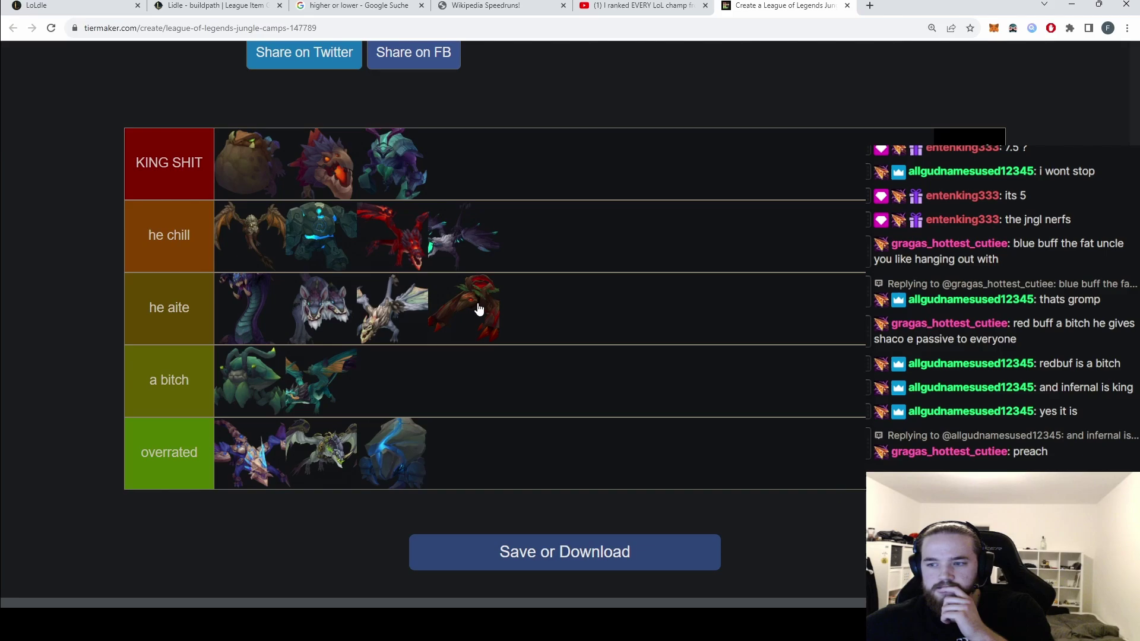
left_click_drag(410, 254, 408, 246)
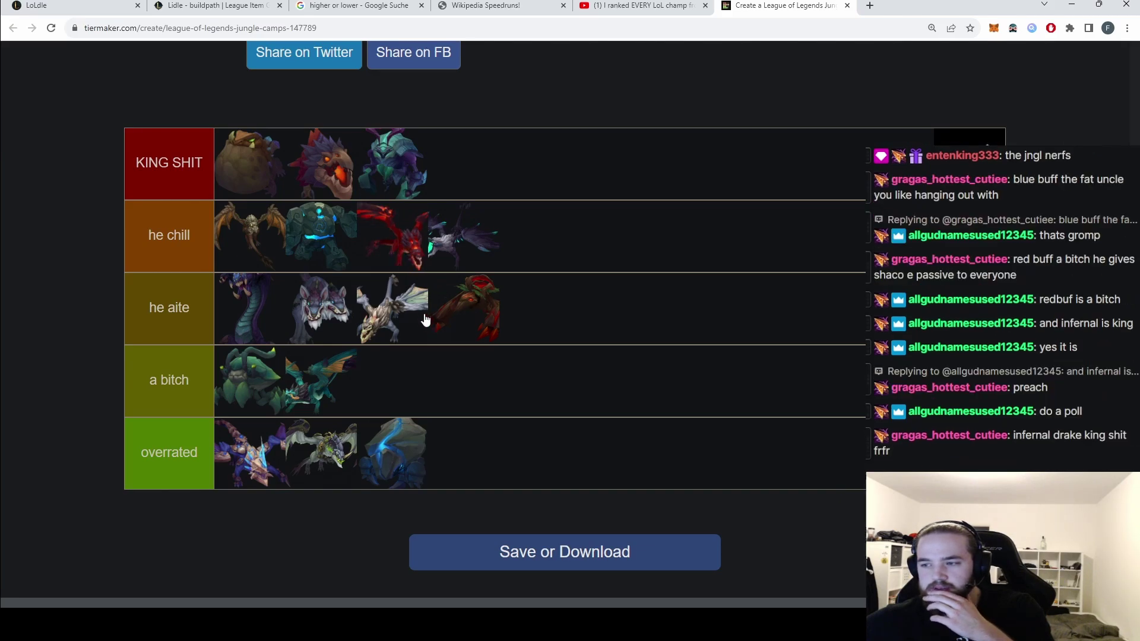
mouse_move(407, 247)
left_mouse_down()
mouse_move(437, 198)
mouse_move(376, 255)
mouse_move(392, 260)
mouse_move(157, 244)
mouse_move(265, 251)
mouse_move(241, 243)
left_mouse_up()
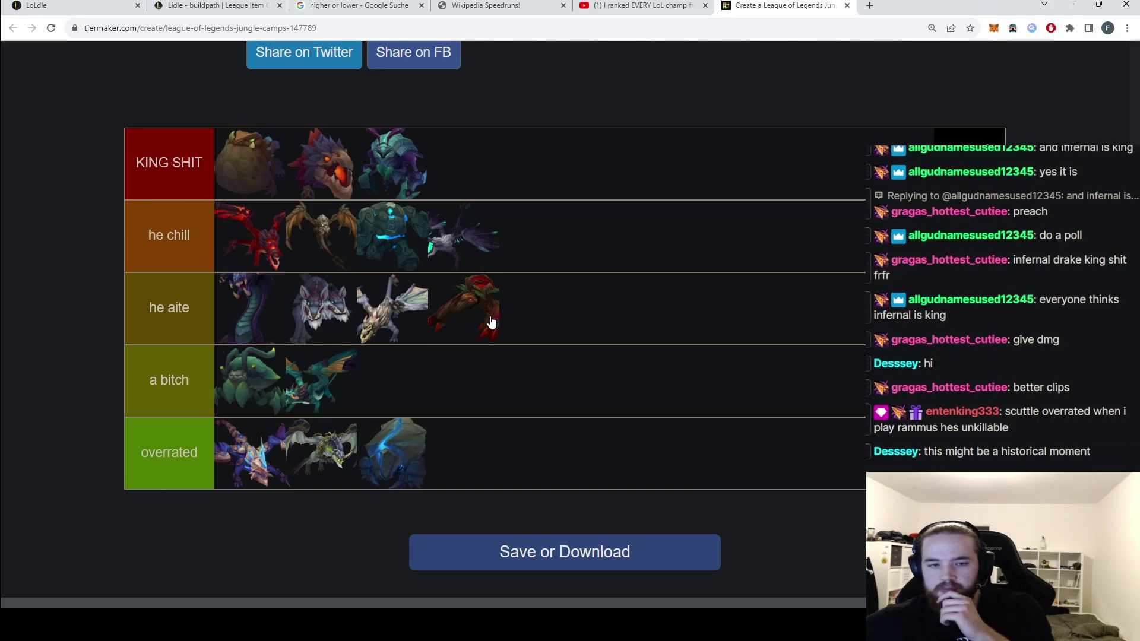
mouse_move(488, 321)
left_mouse_down()
mouse_move(408, 407)
mouse_move(298, 387)
left_mouse_up()
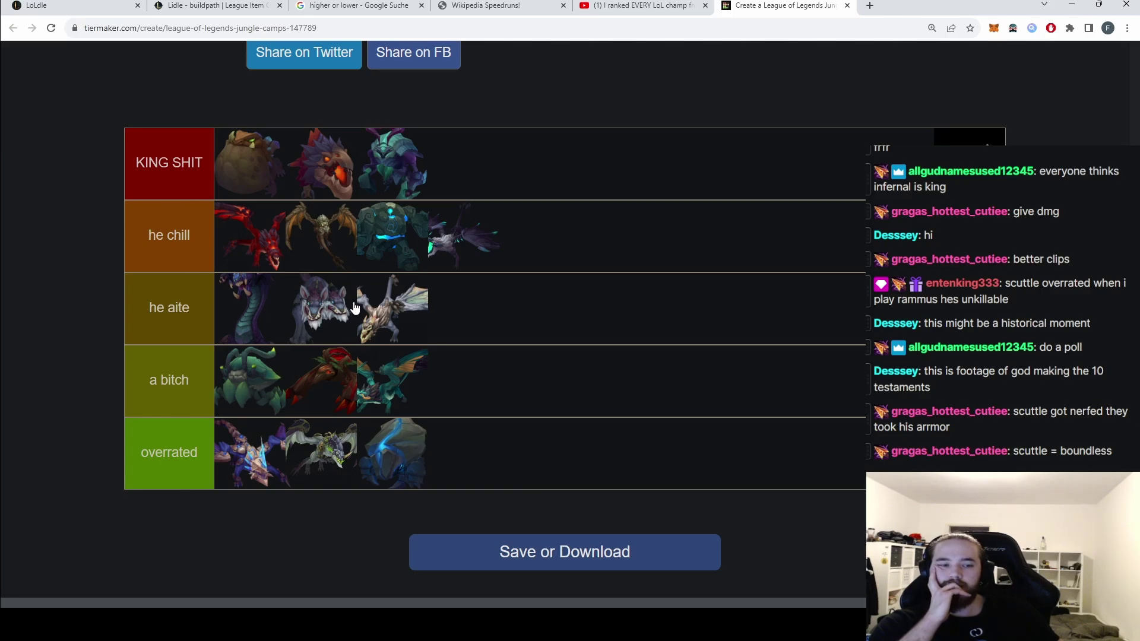
Move the wolves to the last position in the he aite tier.
left_click(145, 311)
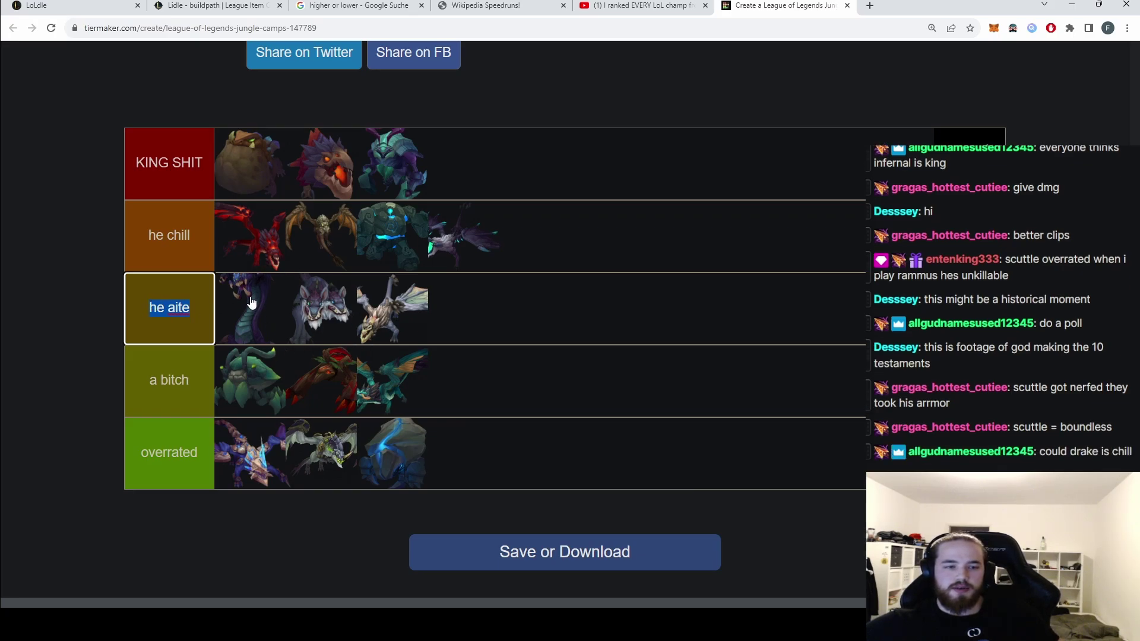
left_click_drag(317, 314, 416, 312)
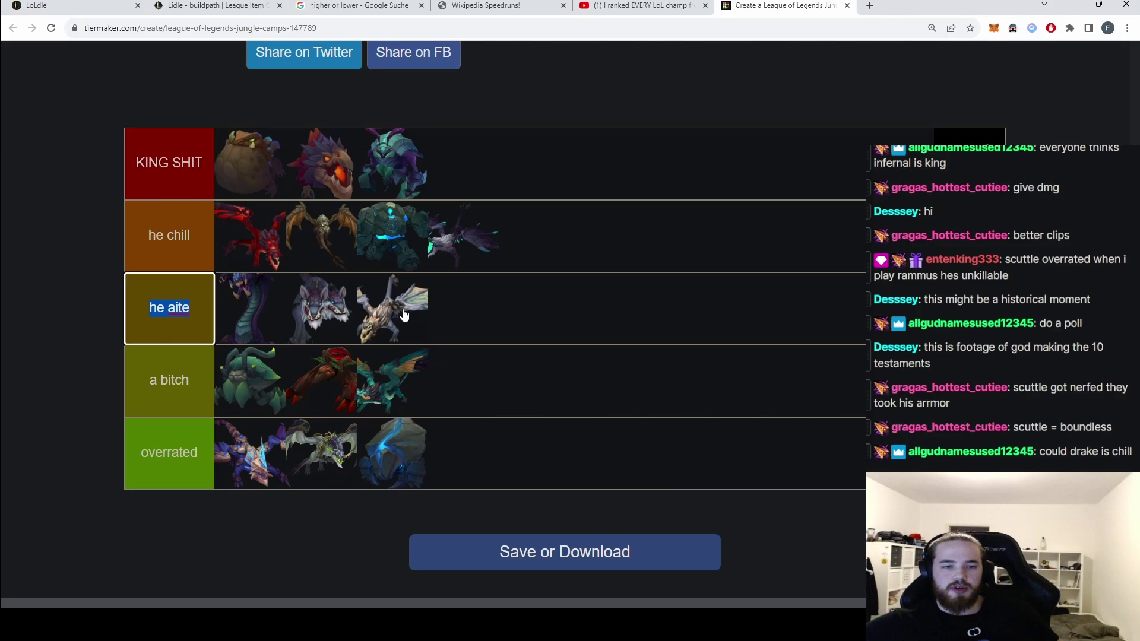
left_click(149, 306)
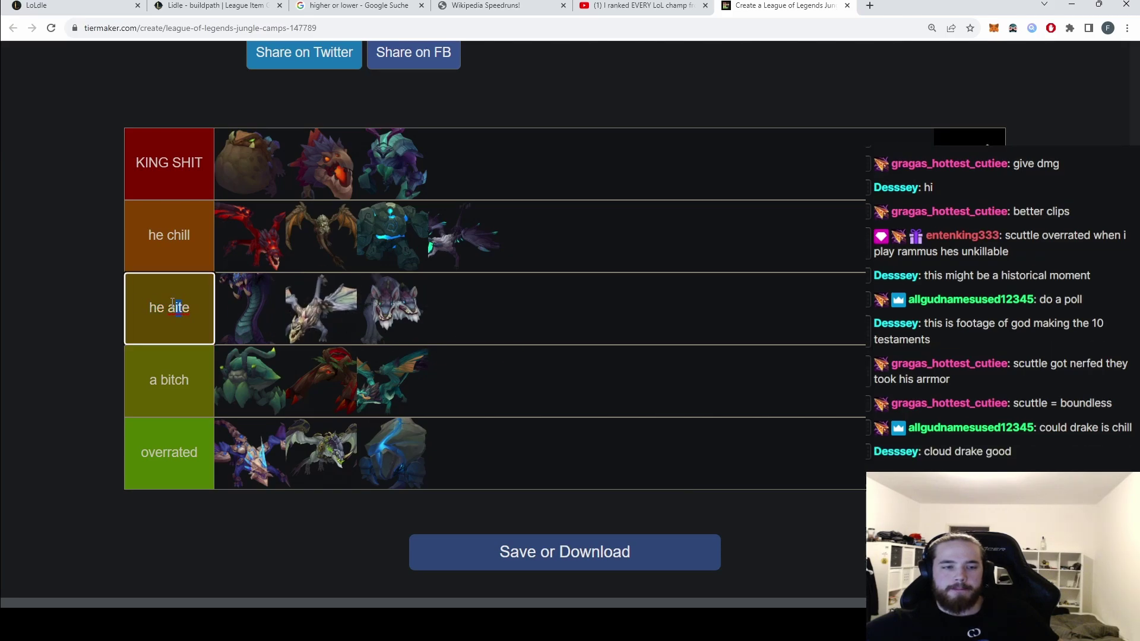
left_click(204, 325)
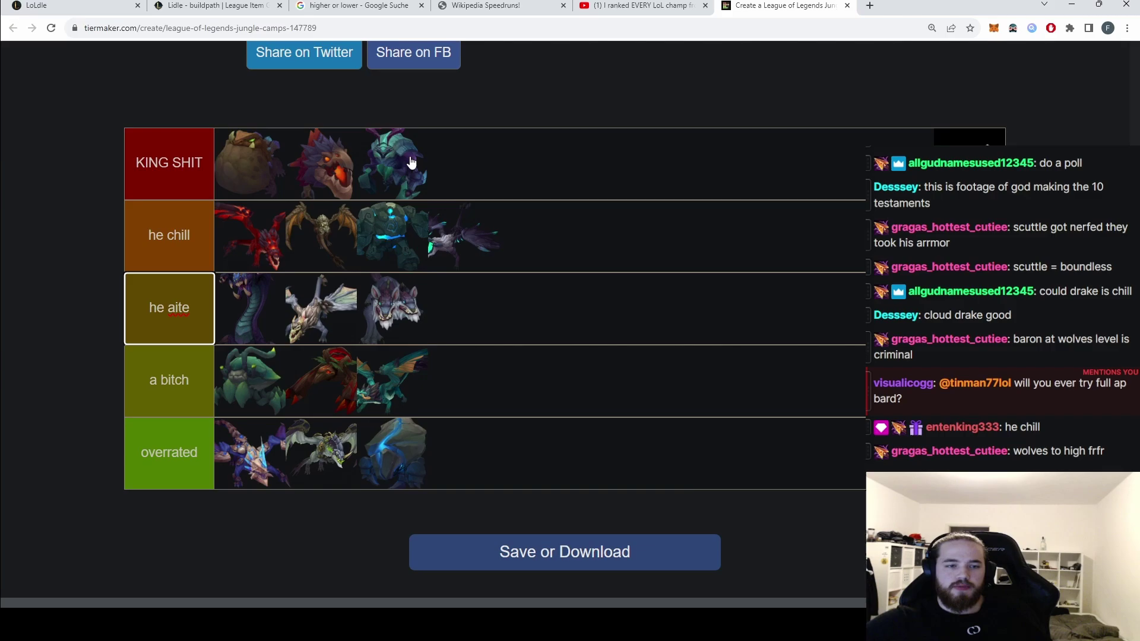
mouse_move(398, 320)
left_mouse_down()
mouse_move(616, 320)
mouse_move(713, 302)
mouse_move(548, 299)
left_mouse_up()
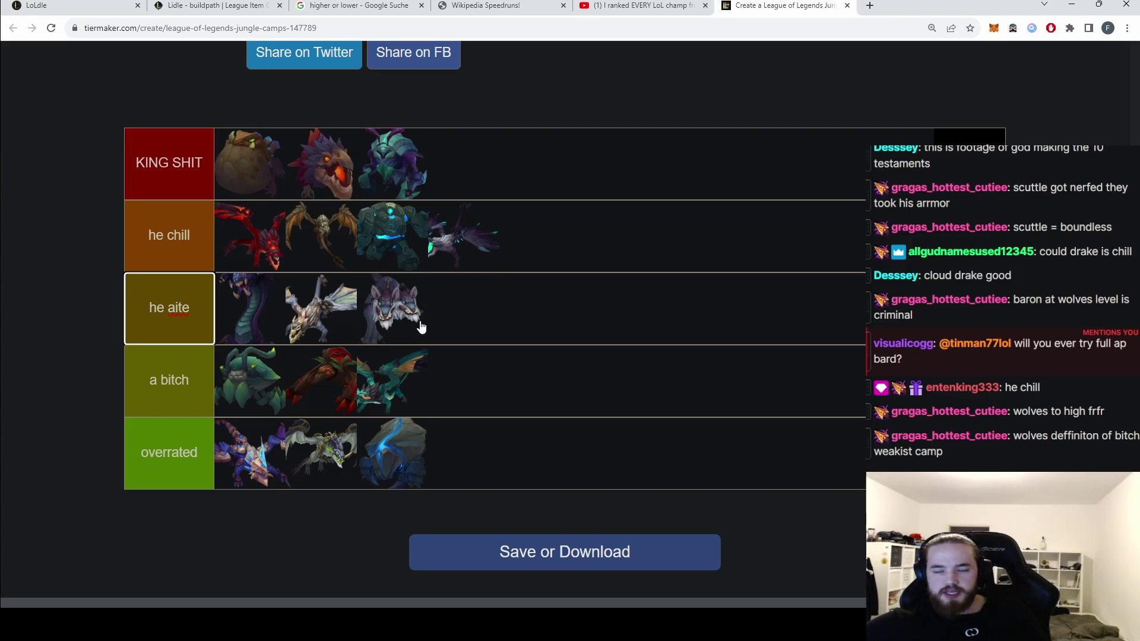
Replace 'aite' with 'cool' so the third tier reads 'he cool'.
double_click(170, 309)
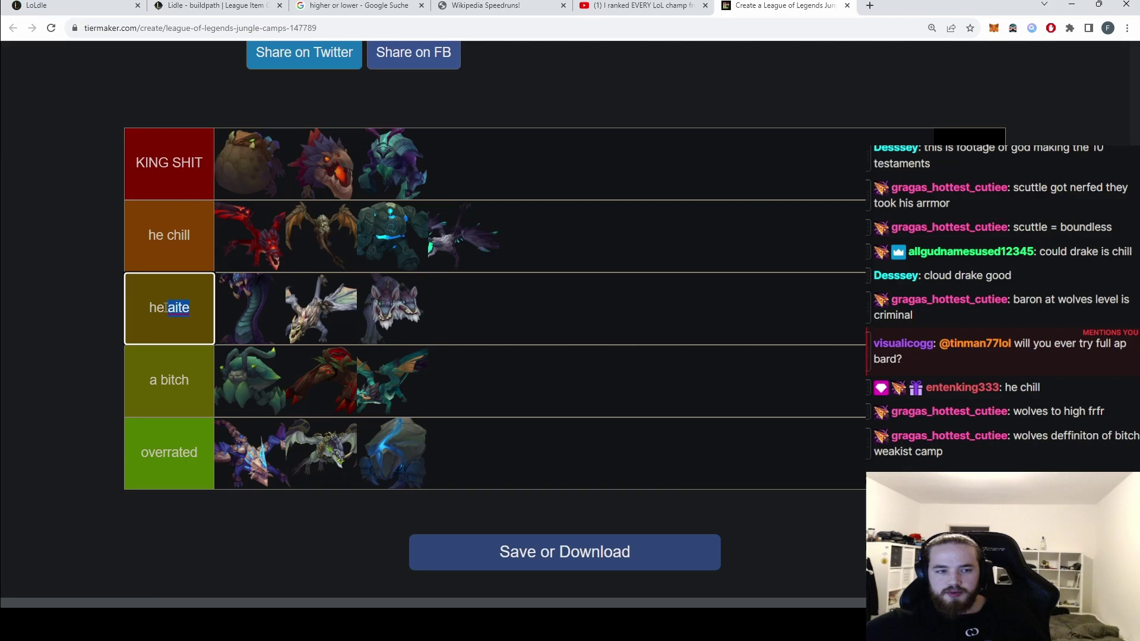
type("cool")
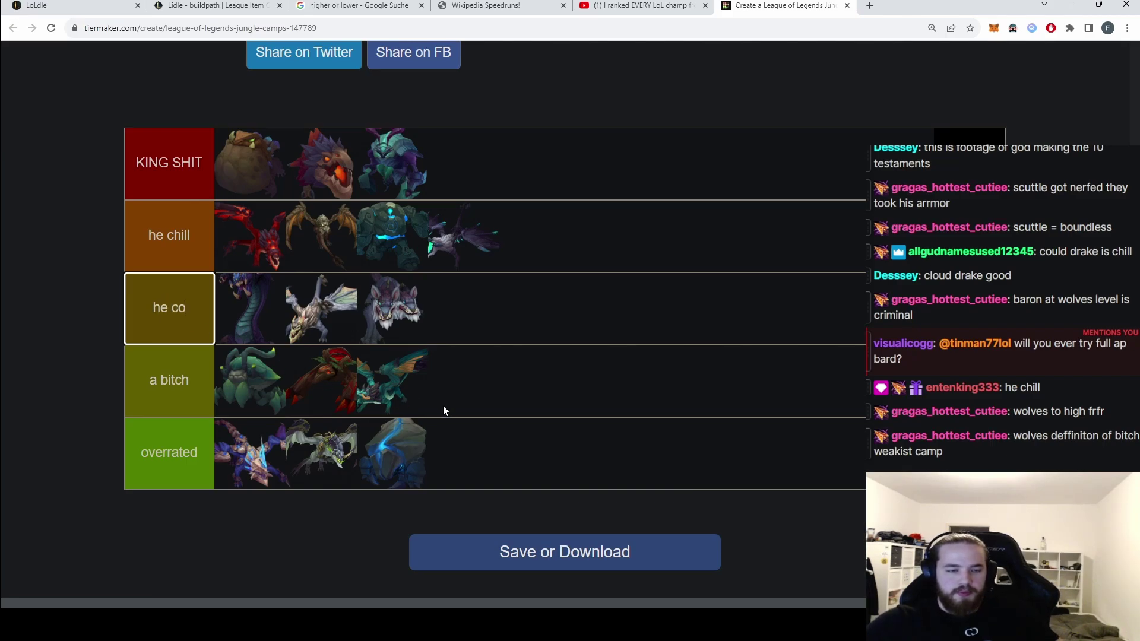
left_click(443, 405)
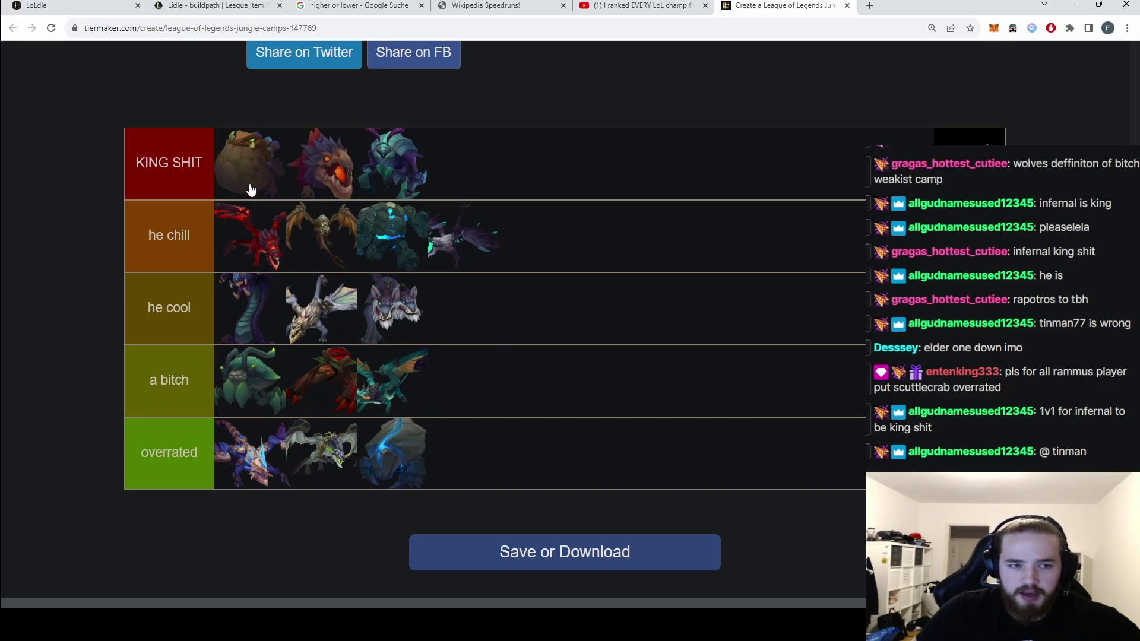
mouse_move(248, 186)
left_mouse_down()
mouse_move(244, 152)
mouse_move(252, 176)
left_mouse_up()
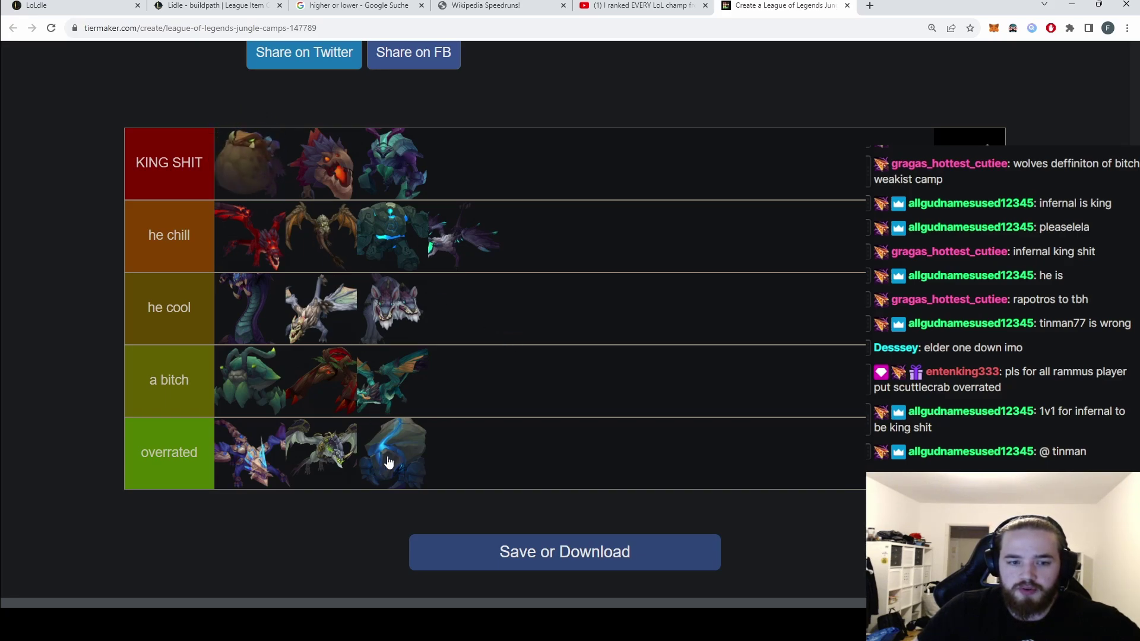
left_click_drag(386, 461, 386, 464)
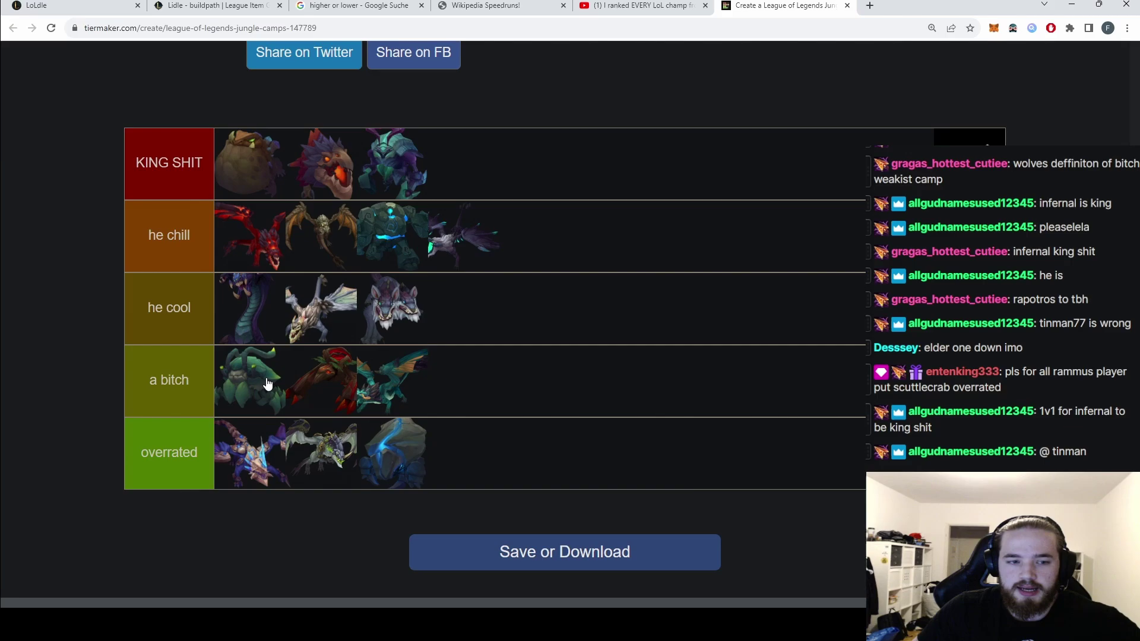
left_click_drag(265, 383, 264, 387)
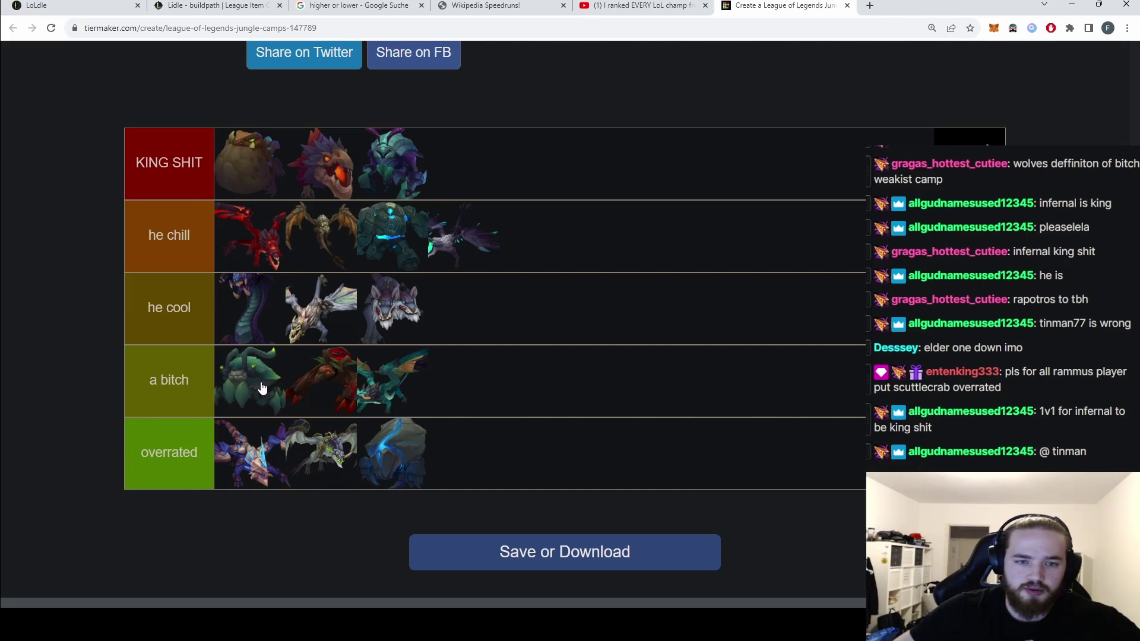